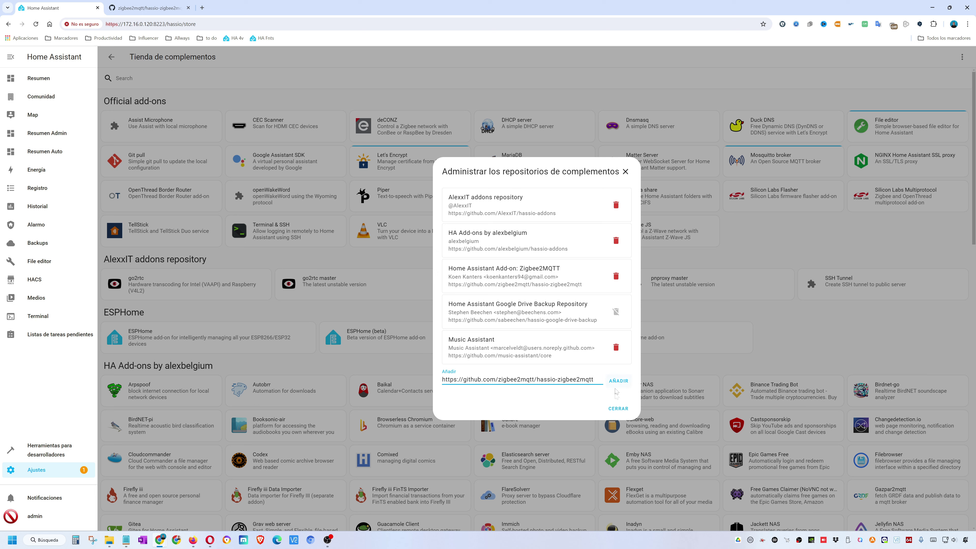
# - Close the repository manager, search the add-on store for "zig", and install the Zigbee2MQTT add-on
pyautogui.click(618, 408)
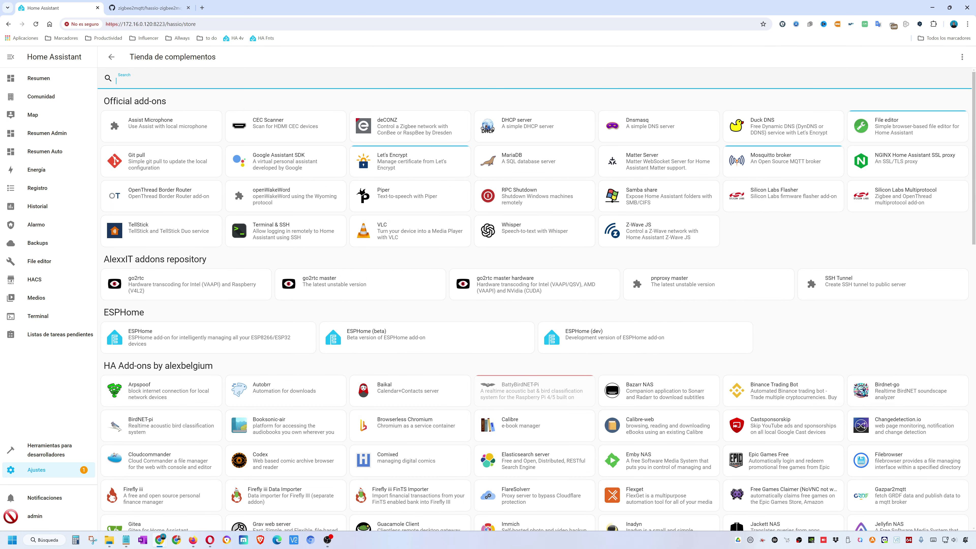
pyautogui.write('zig')
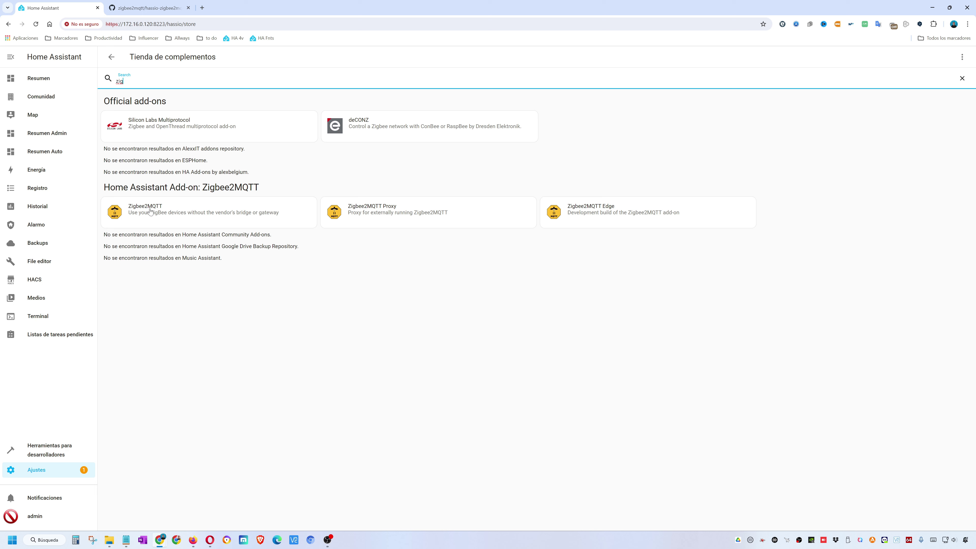
pyautogui.click(159, 218)
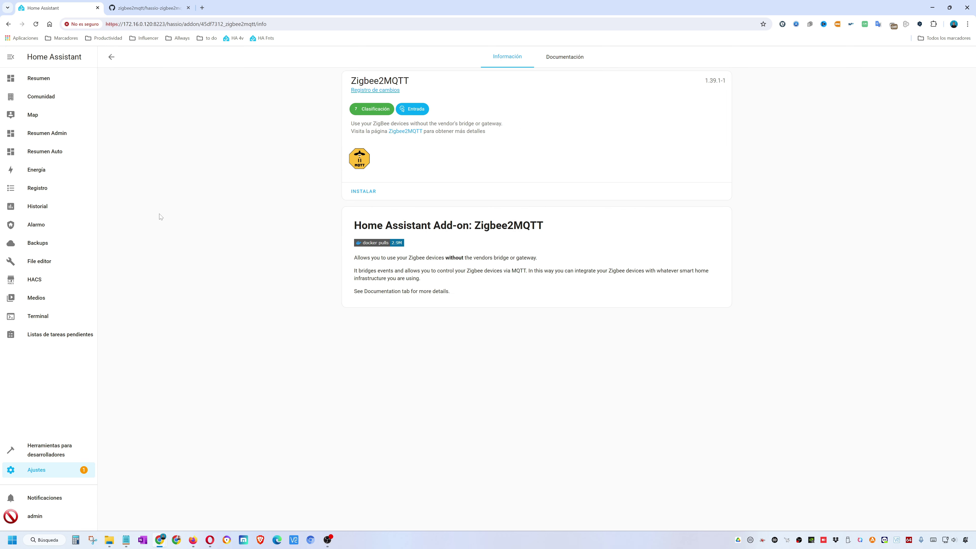
pyautogui.click(356, 194)
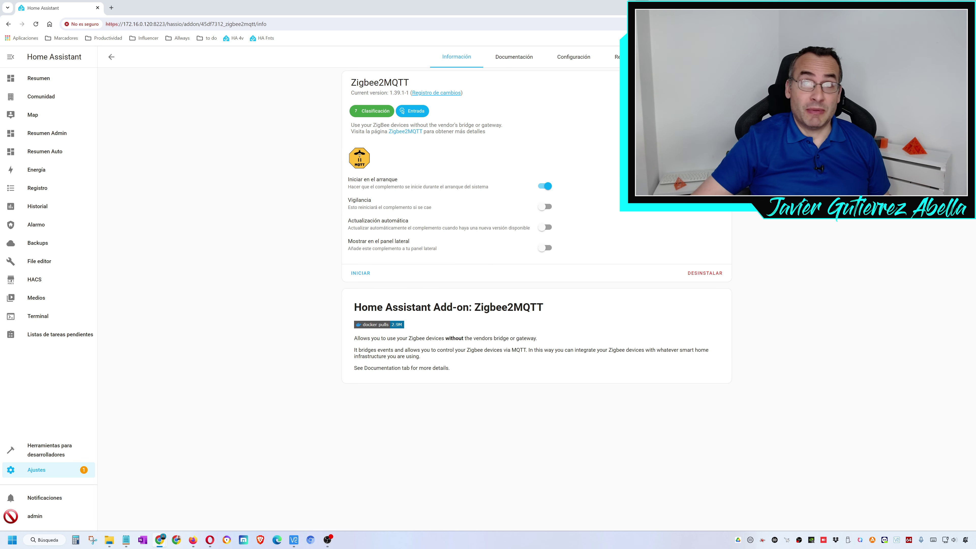
# - Enable the Vigilancia and Mostrar en el panel lateral options for the Zigbee2MQTT add-on
pyautogui.click(535, 213)
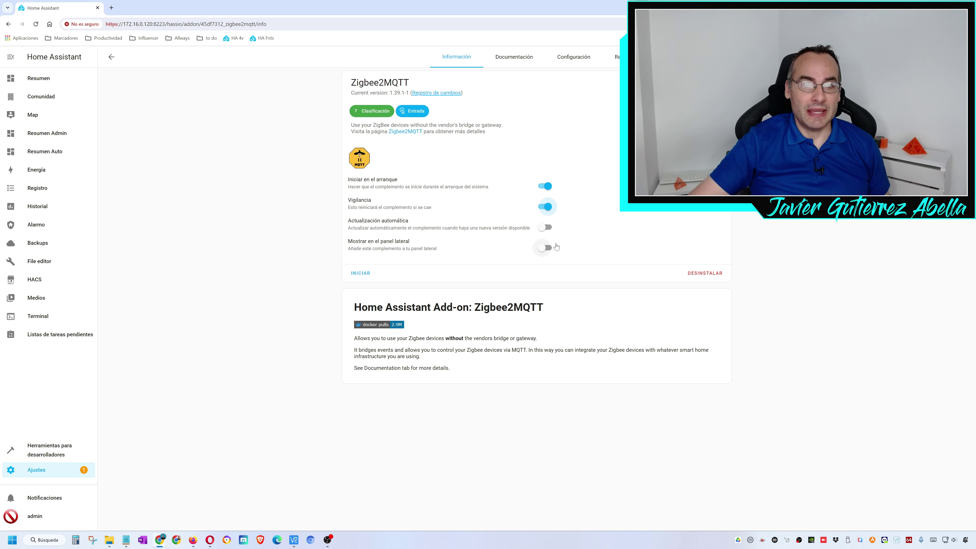
pyautogui.click(541, 252)
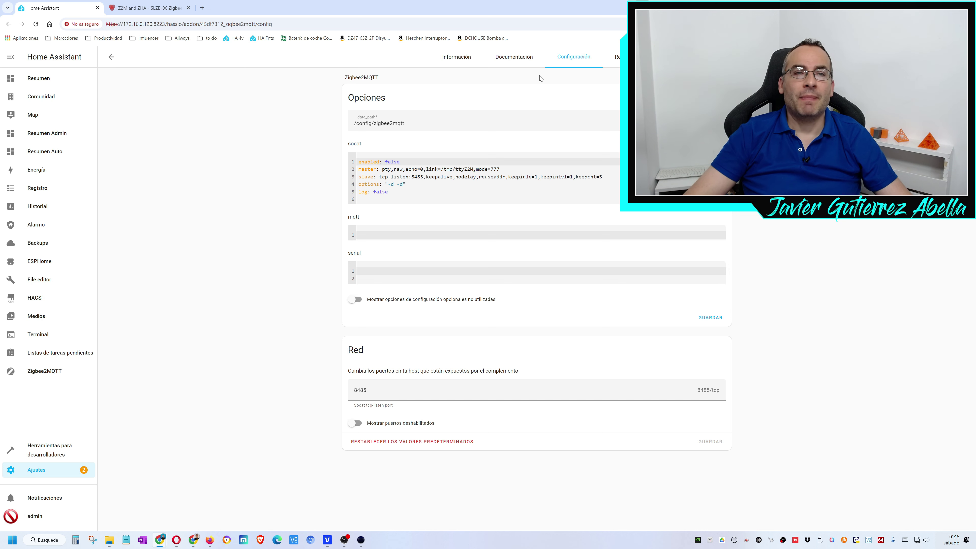
# - Copy the generated Zigbee2MQTT configuration from the SLZB-06 control panel into the add-on's serial option
pyautogui.click(369, 269)
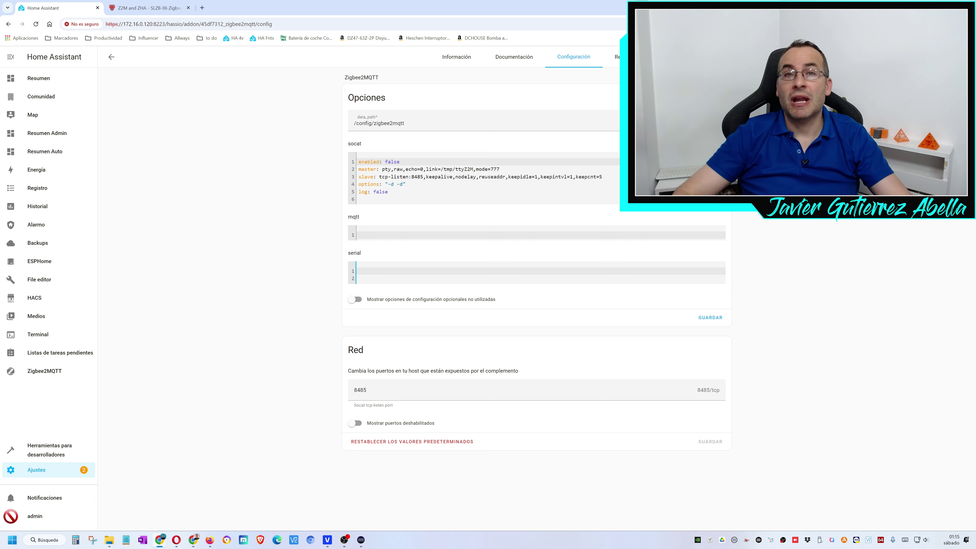
pyautogui.click(147, 9)
pyautogui.click(577, 155)
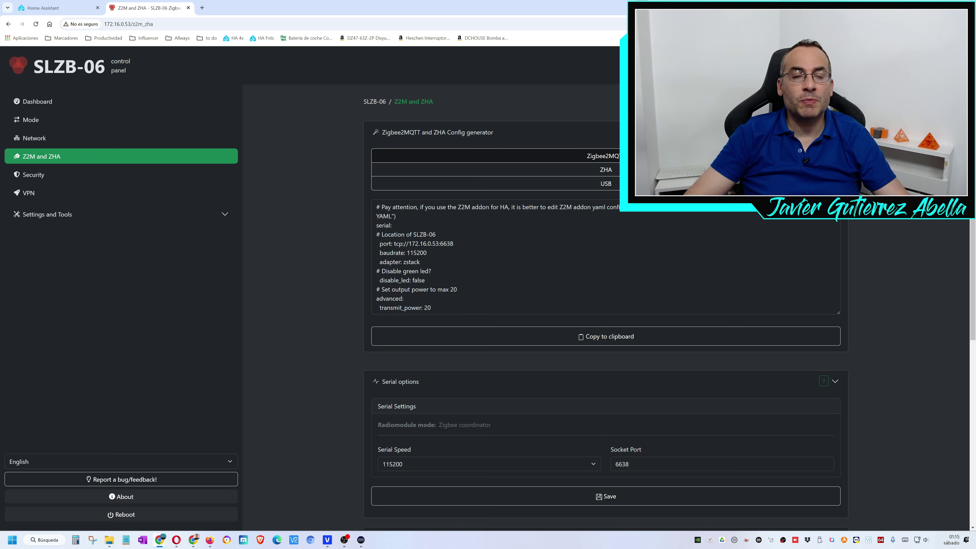
pyautogui.click(523, 337)
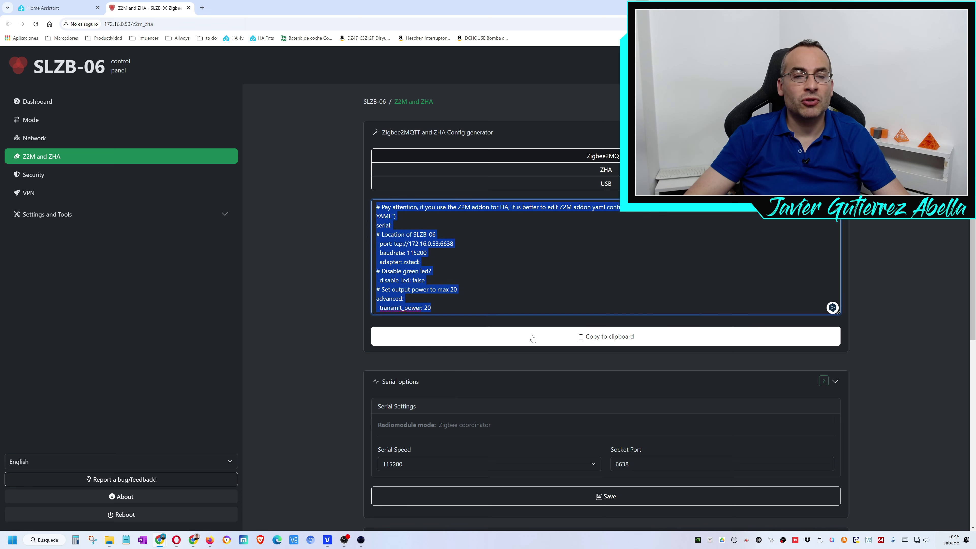
pyautogui.click(75, 12)
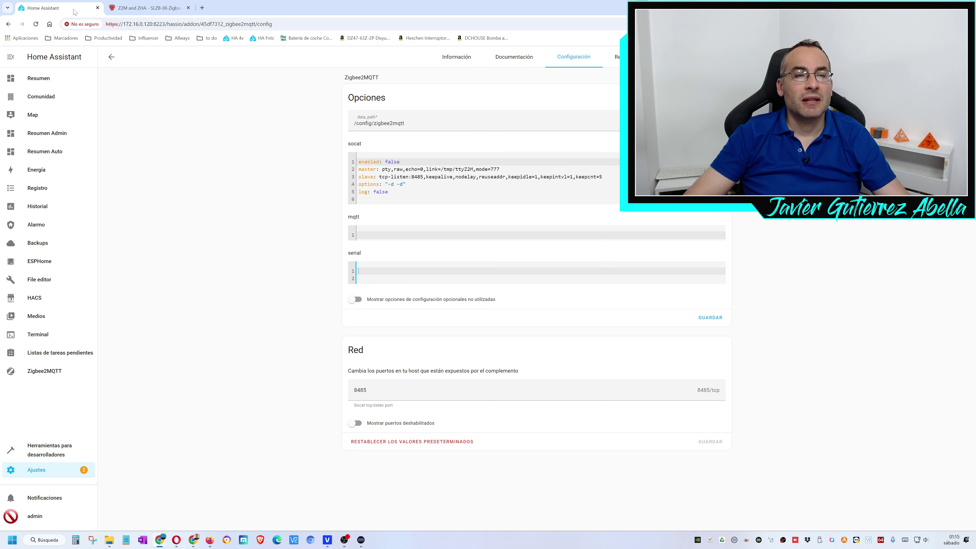
pyautogui.hotkey('ctrl', 'v')
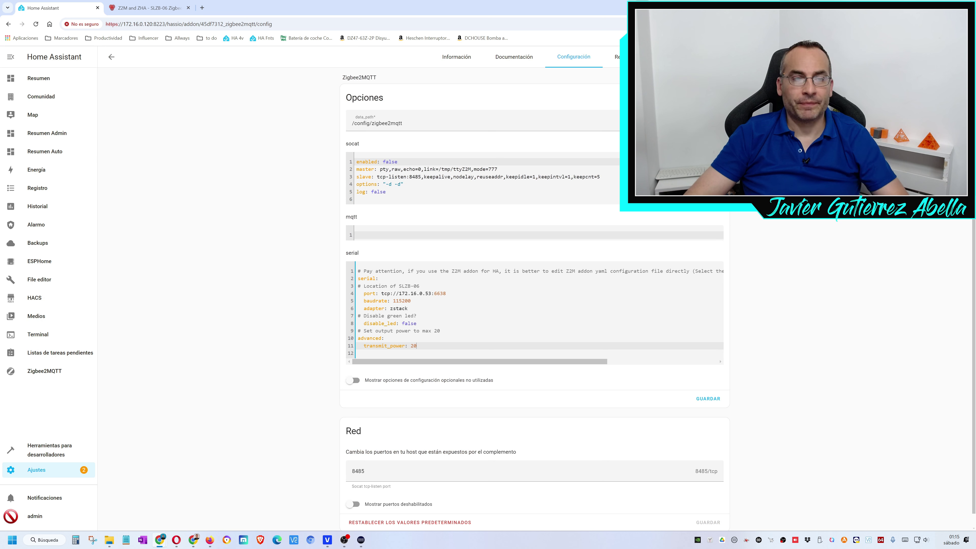
# - Delete the "Pay attention" comment and the "serial:" line from the beginning of the pasted serial configuration
pyautogui.doubleClick(389, 271)
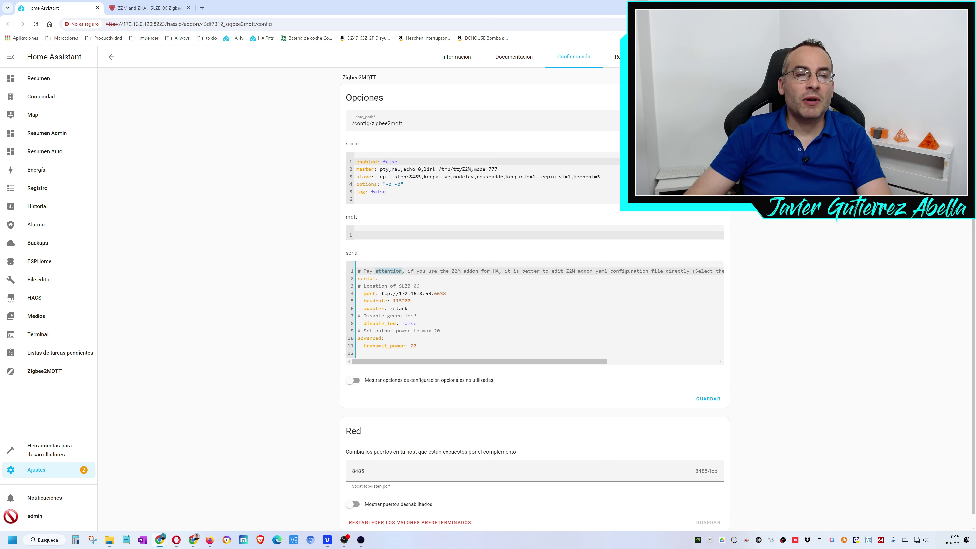
pyautogui.click(388, 271)
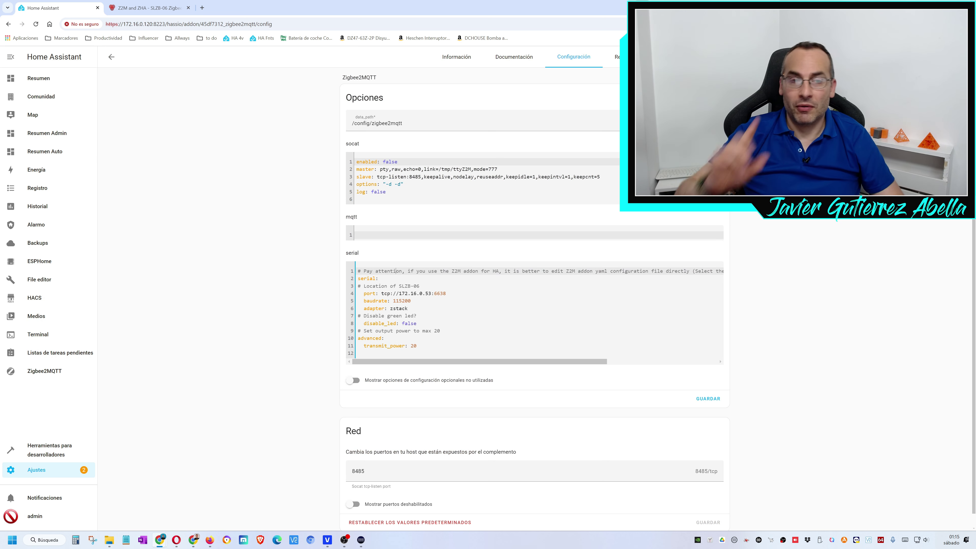
pyautogui.press('End')
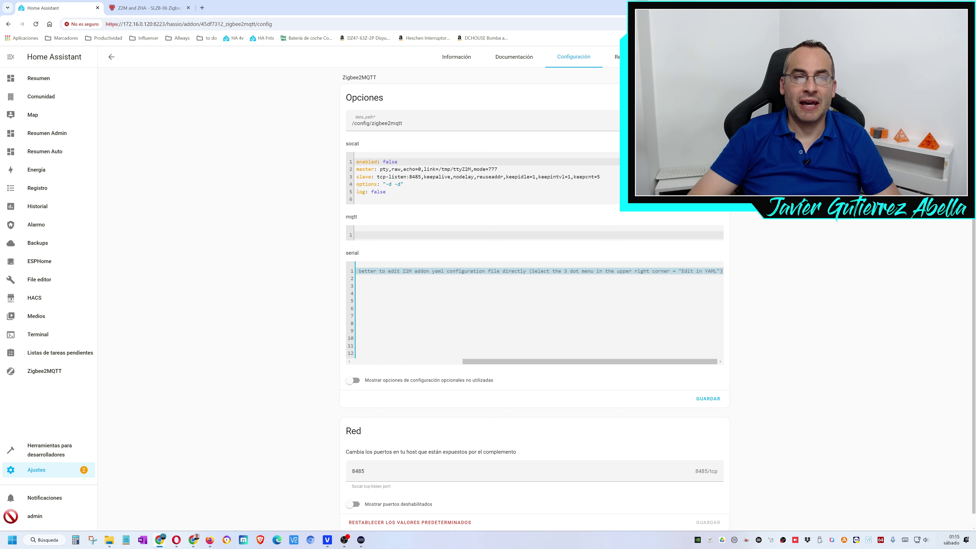
pyautogui.hotkey('ctrl', 'v')
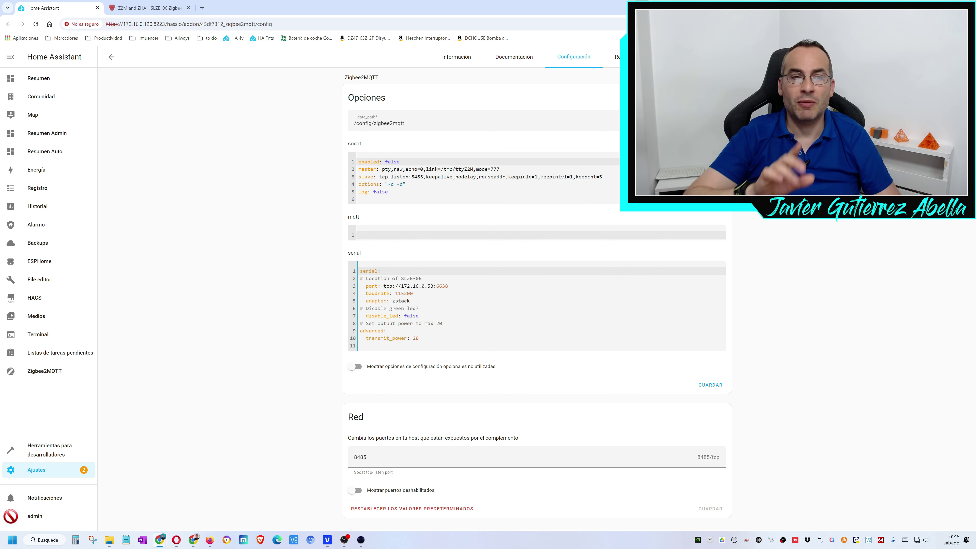
pyautogui.press('BackSpace')
pyautogui.press('Delete')
pyautogui.press('Delete')
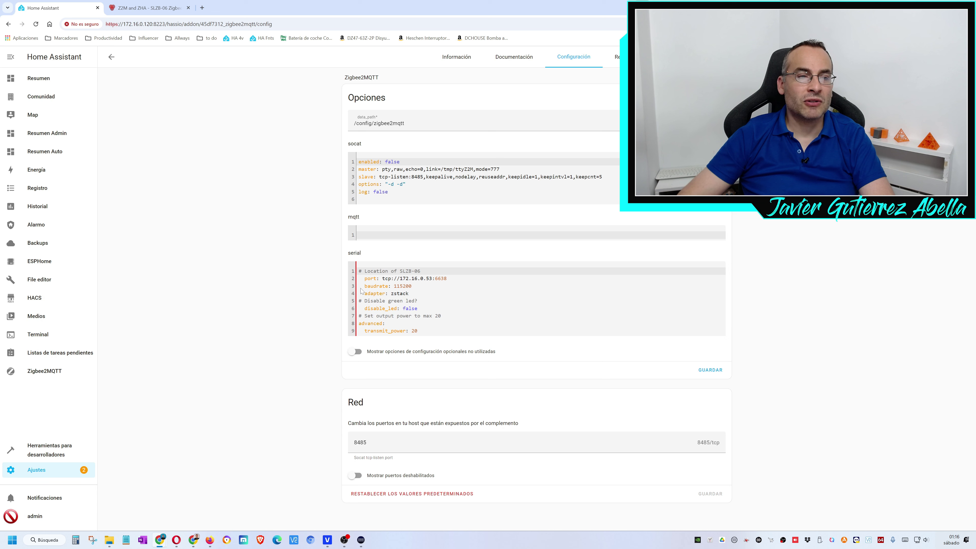
# - Remove the two-space indentation from the port, baudrate, adapter and disable_led lines in the serial configuration
pyautogui.click(359, 279)
pyautogui.press('Delete')
pyautogui.press('Delete')
pyautogui.press('Down')
pyautogui.press('Delete')
pyautogui.press('Delete')
pyautogui.press('Down')
pyautogui.press('Delete')
pyautogui.press('Delete')
pyautogui.press('Down')
pyautogui.press('Down')
pyautogui.press('Delete')
pyautogui.press('Delete')
pyautogui.press('Down')
pyautogui.press('Down')
pyautogui.press('Down')
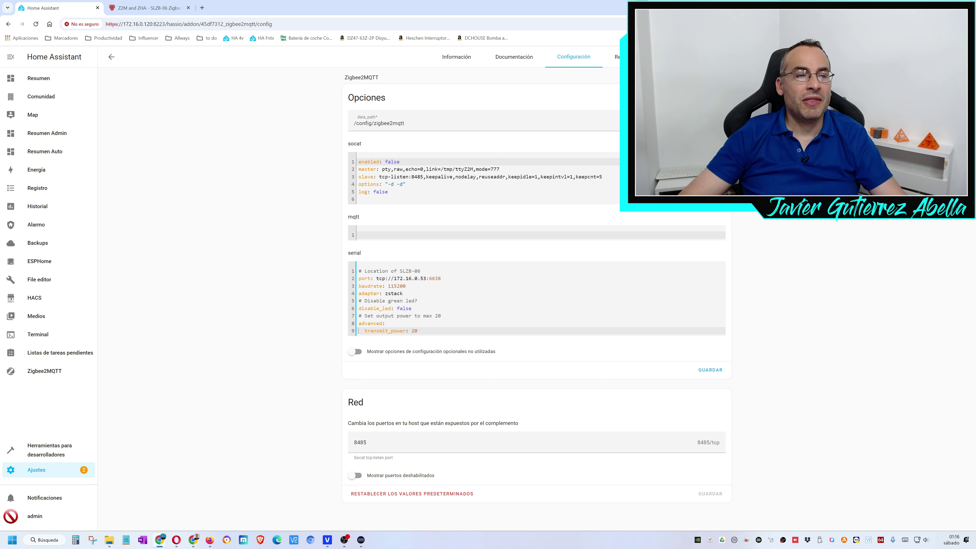
# - Examine the SLZB-06 location comment and the port, baudrate and adapter lines in the serial configuration
pyautogui.hotkey('ctrl', 'Home')
pyautogui.hotkey('shift', 'Right')
pyautogui.hotkey('shift', 'Right')
pyautogui.hotkey('shift', 'Right')
pyautogui.hotkey('shift', 'Right')
pyautogui.hotkey('shift', 'Right')
pyautogui.hotkey('shift', 'Right')
pyautogui.hotkey('shift', 'Right')
pyautogui.hotkey('shift', 'Right')
pyautogui.hotkey('shift', 'Right')
pyautogui.hotkey('shift', 'Right')
pyautogui.hotkey('shift', 'Right')
pyautogui.hotkey('shift', 'Right')
pyautogui.hotkey('shift', 'Right')
pyautogui.hotkey('shift', 'Right')
pyautogui.hotkey('shift', 'Right')
pyautogui.hotkey('shift', 'Right')
pyautogui.hotkey('shift', 'Right')
pyautogui.hotkey('shift', 'Right')
pyautogui.hotkey('shift', 'Right')
pyautogui.hotkey('shift', 'Right')
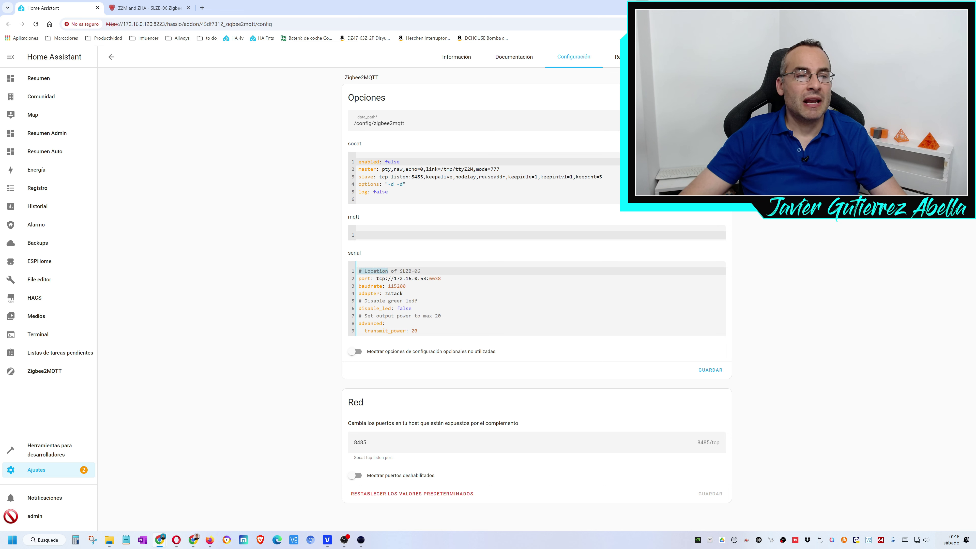
pyautogui.hotkey('shift', 'Right')
pyautogui.hotkey('shift', 'Right')
pyautogui.hotkey('shift', 'Right')
pyautogui.hotkey('shift', 'Right')
pyautogui.hotkey('shift', 'Right')
pyautogui.hotkey('shift', 'Right')
pyautogui.hotkey('shift', 'Right')
pyautogui.hotkey('shift', 'Right')
pyautogui.hotkey('shift', 'Right')
pyautogui.hotkey('shift', 'Right')
pyautogui.hotkey('shift', 'Right')
pyautogui.hotkey('shift', 'Right')
pyautogui.hotkey('shift', 'Right')
pyautogui.hotkey('shift', 'Right')
pyautogui.hotkey('shift', 'Right')
pyautogui.hotkey('shift', 'Right')
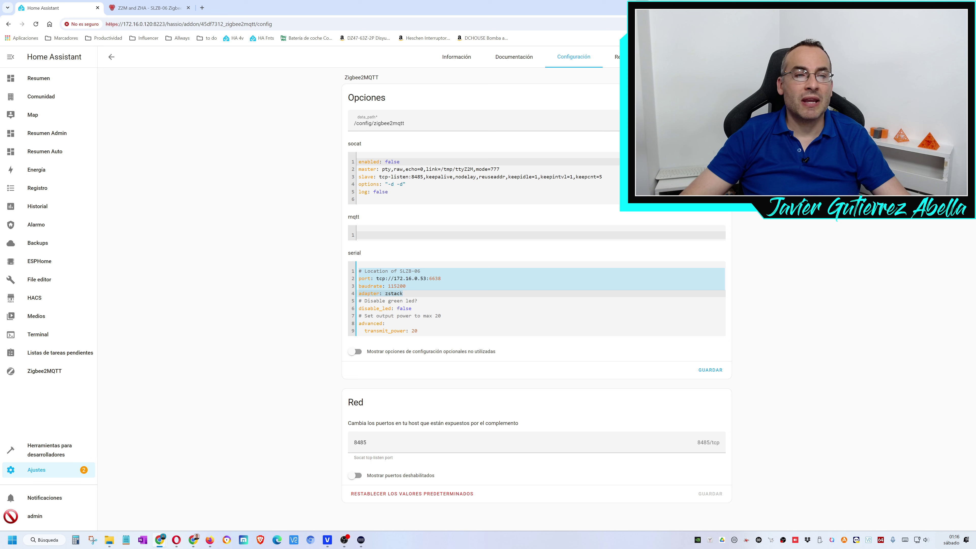
# - Delete the "# Disable green led?" comment and the disable_led setting from the serial configuration
pyautogui.moveTo(361, 300); pyautogui.dragTo(412, 308)
pyautogui.click(411, 308)
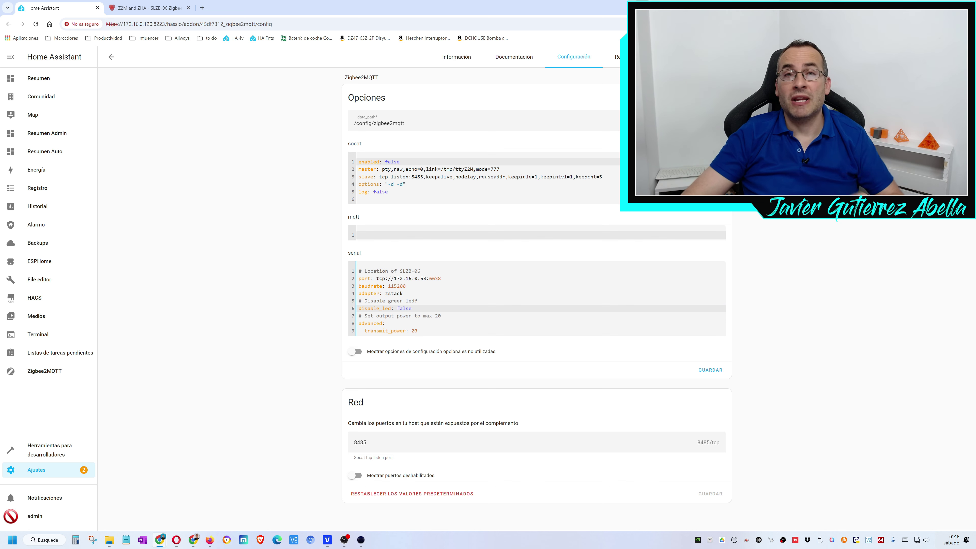
pyautogui.hotkey('ctrl', 'shift', 'Left')
pyautogui.hotkey('shift', 'Up')
pyautogui.hotkey('shift', 'Home')
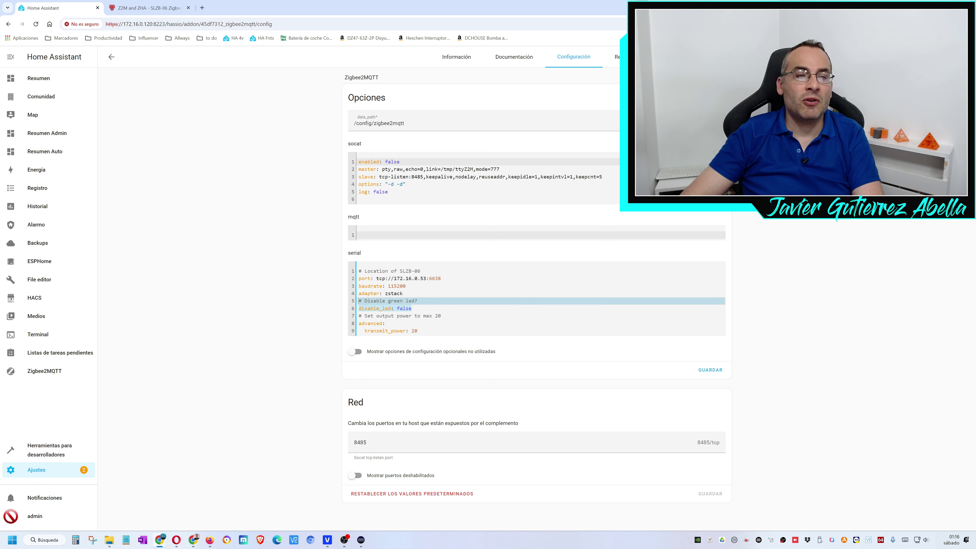
pyautogui.press('BackSpace')
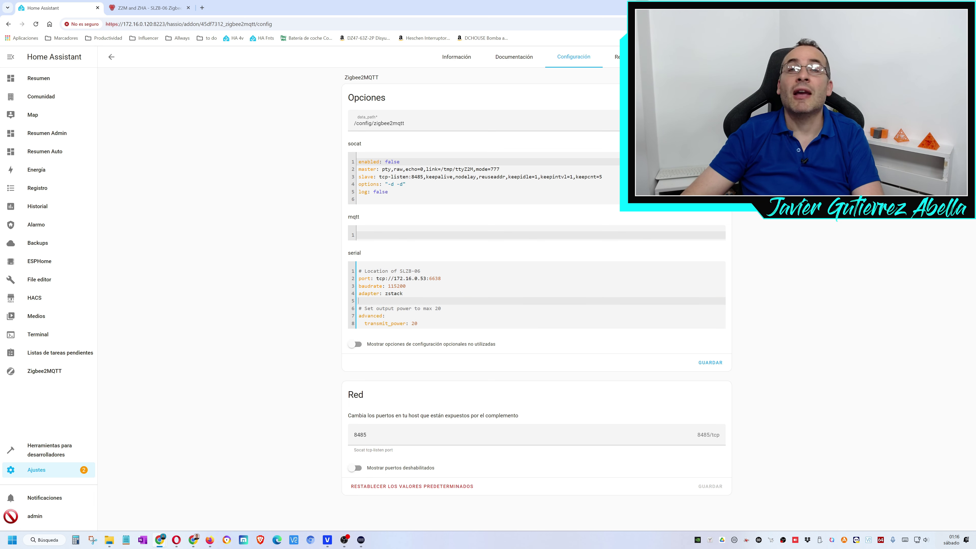
# - Delete the "# Location of SLZB-06" comment line and the empty line below the adapter entry
pyautogui.press('Up')
pyautogui.press('Up')
pyautogui.press('Up')
pyautogui.press('Up')
pyautogui.hotkey('shift', 'End')
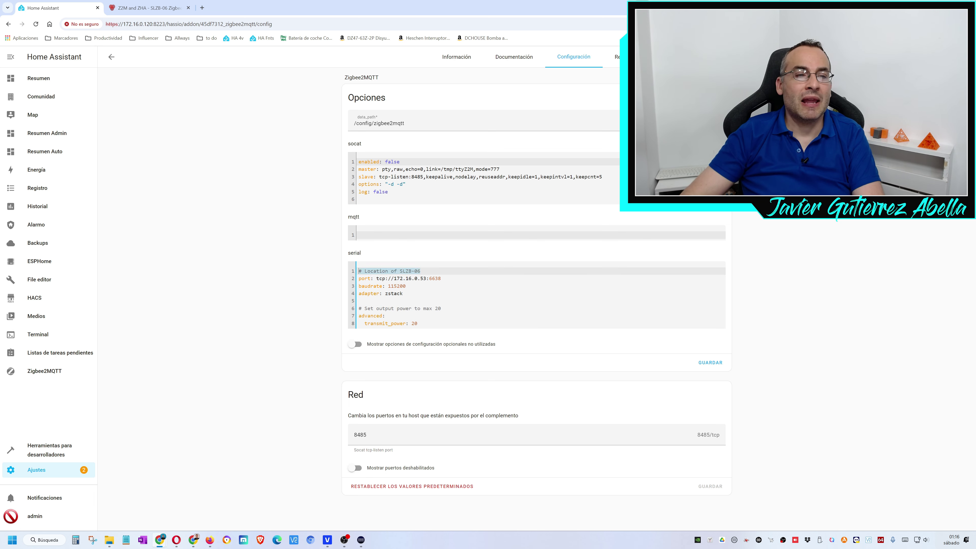
pyautogui.press('BackSpace')
pyautogui.press('Delete')
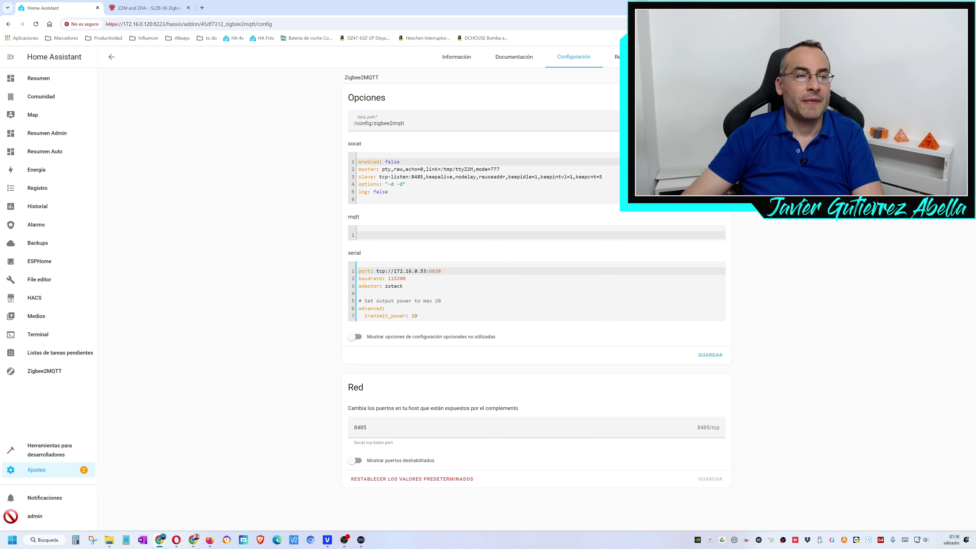
pyautogui.press('Down')
pyautogui.press('Down')
pyautogui.press('Down')
pyautogui.press('Delete')
# - Delete the output power comment and the advanced transmit_power block from the end of the serial configuration
pyautogui.press('Down')
pyautogui.press('Down')
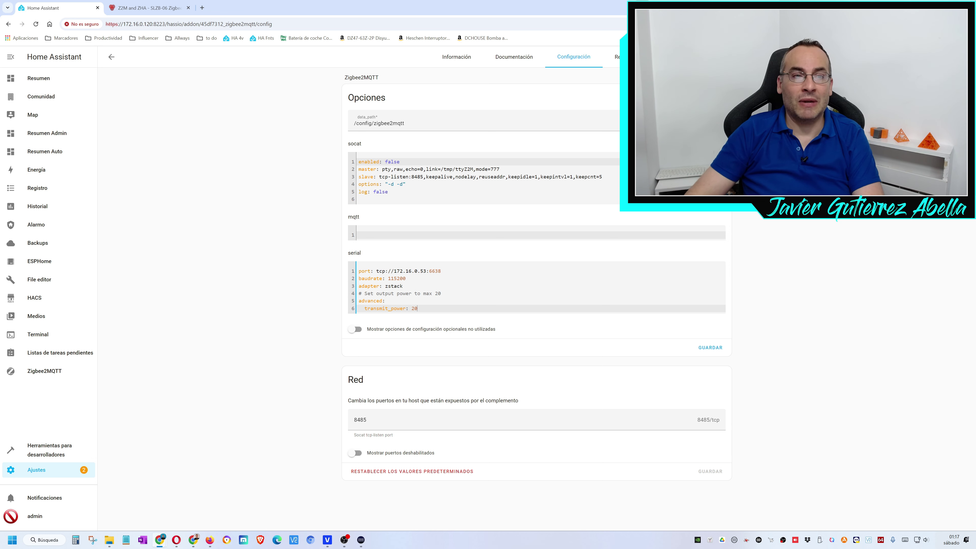
pyautogui.moveTo(418, 308); pyautogui.dragTo(344, 294)
pyautogui.press('BackSpace')
pyautogui.press('BackSpace')
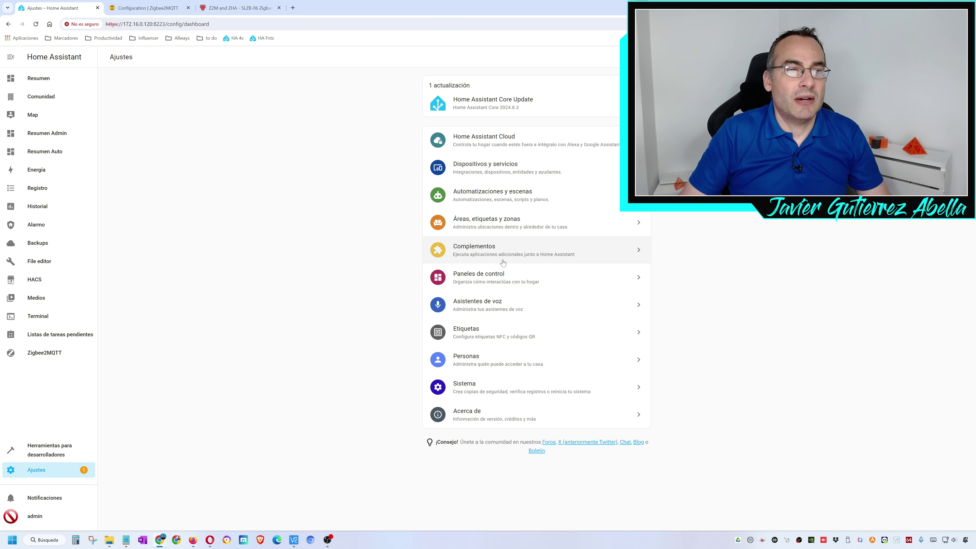
# - Start the Zigbee2MQTT add-on from the installed add-ons and open its log
pyautogui.click(502, 254)
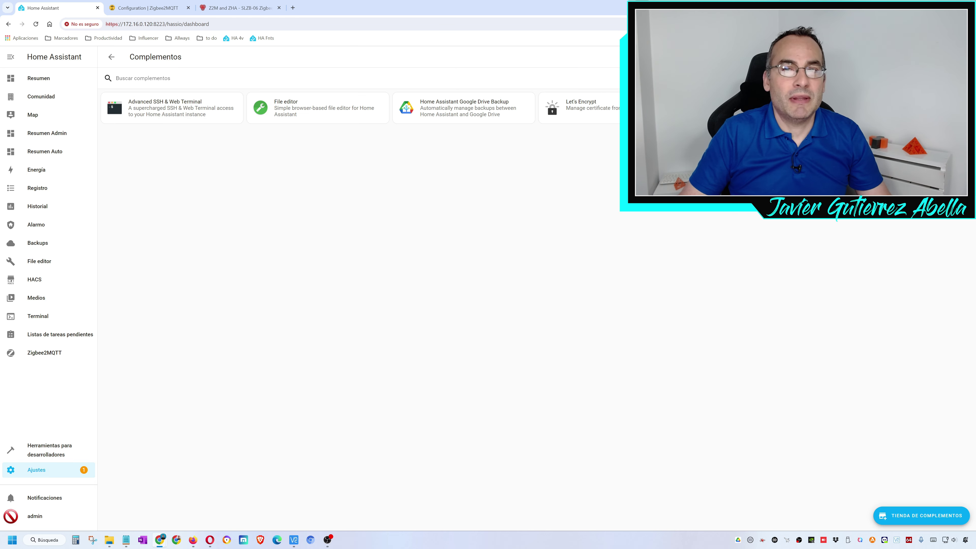
pyautogui.click(883, 107)
pyautogui.click(365, 273)
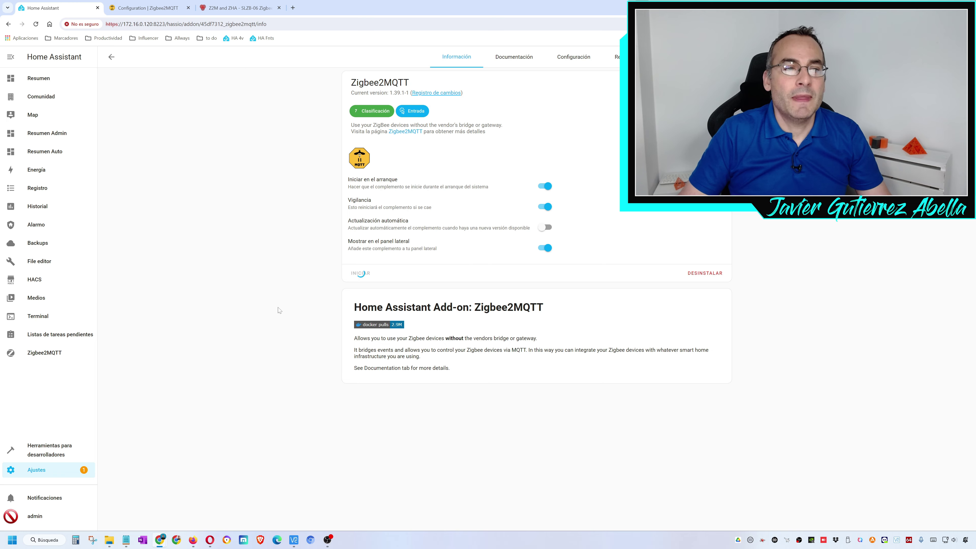
pyautogui.click(626, 56)
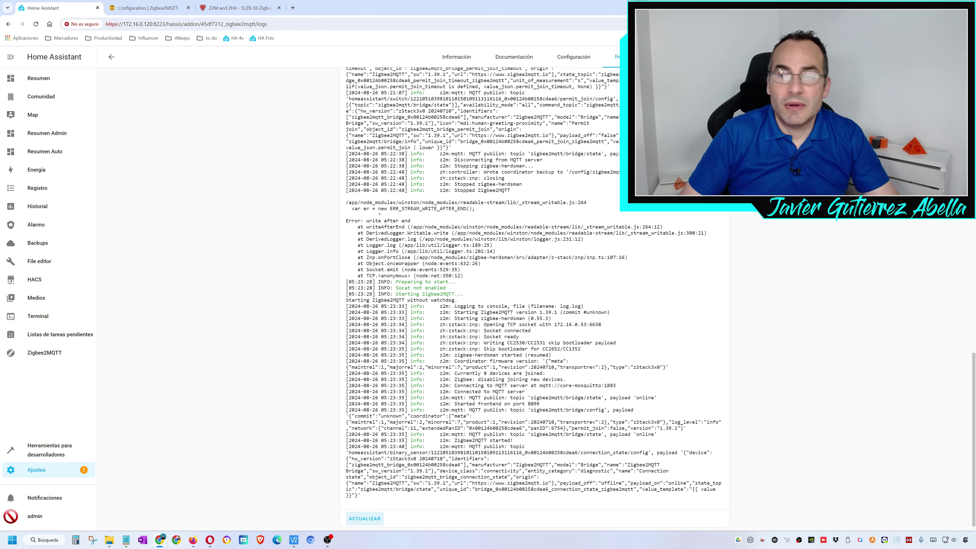
# - Rename the IKEA E2013 device in Zigbee2MQTT to szb_apertura_de_puerta_ikea, updating its Home Assistant entity ID too
pyautogui.click(49, 354)
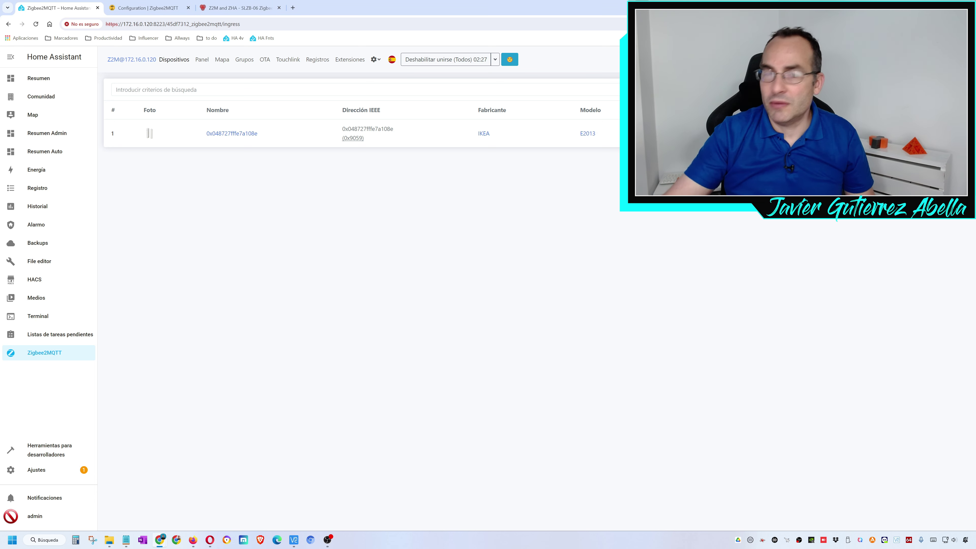
pyautogui.click(852, 133)
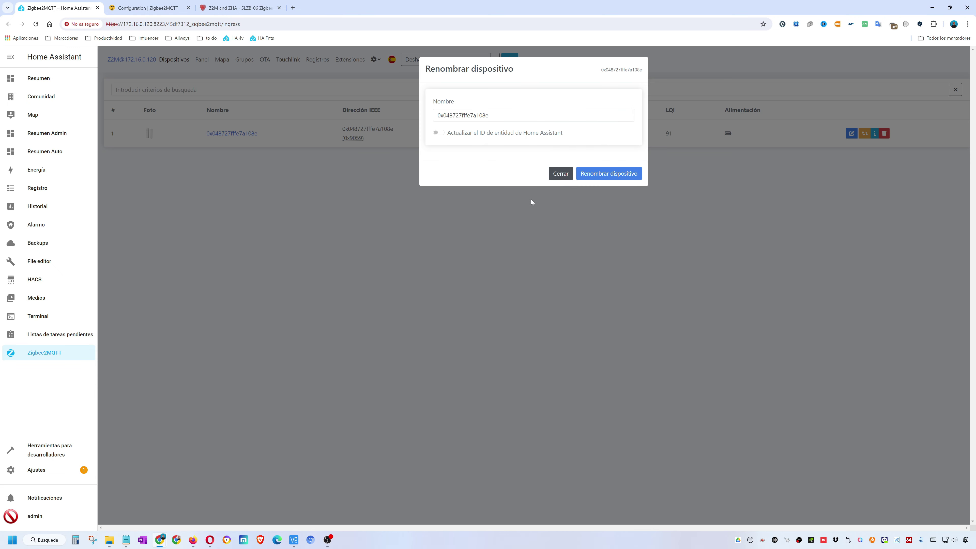
pyautogui.click(583, 113)
pyautogui.hotkey('ctrl', 'a')
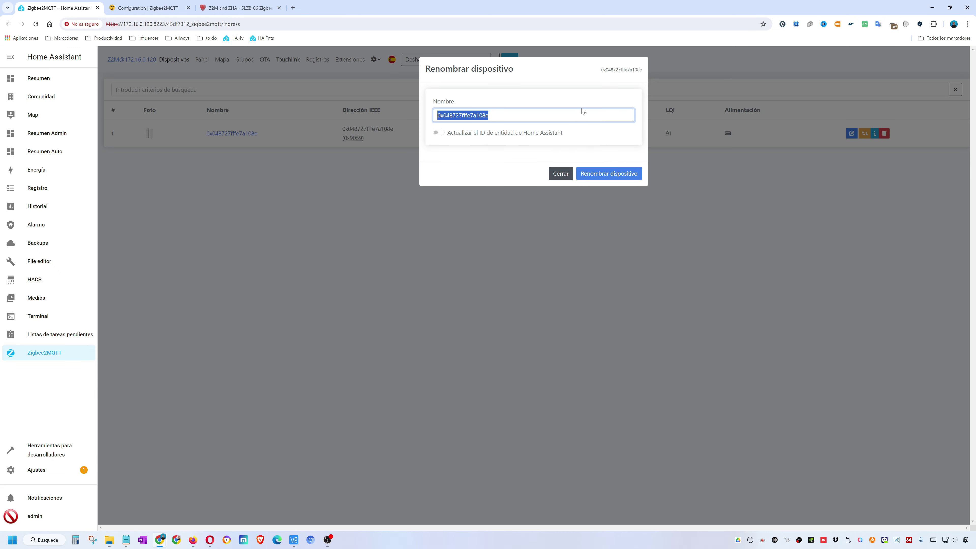
pyautogui.write('szb_apertura_de_puerta_ikea')
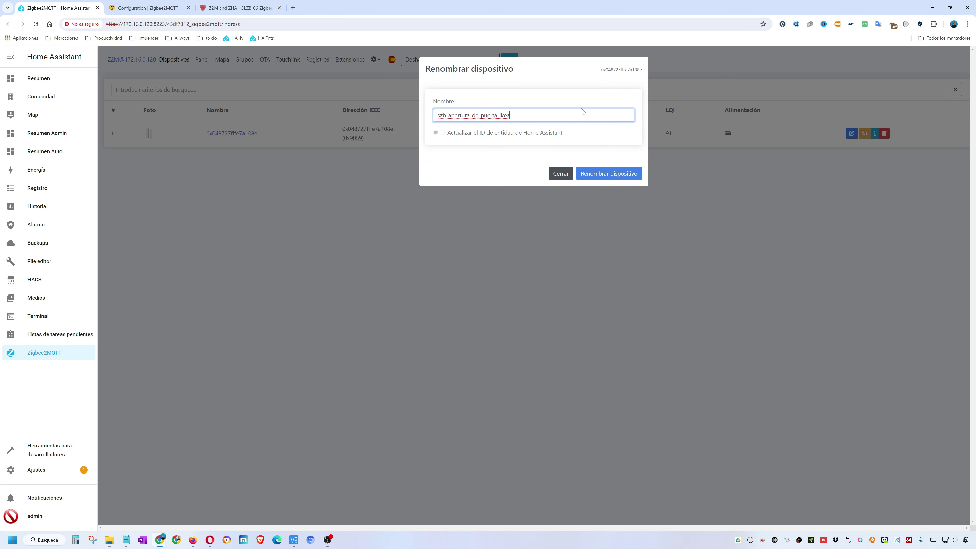
pyautogui.click(437, 134)
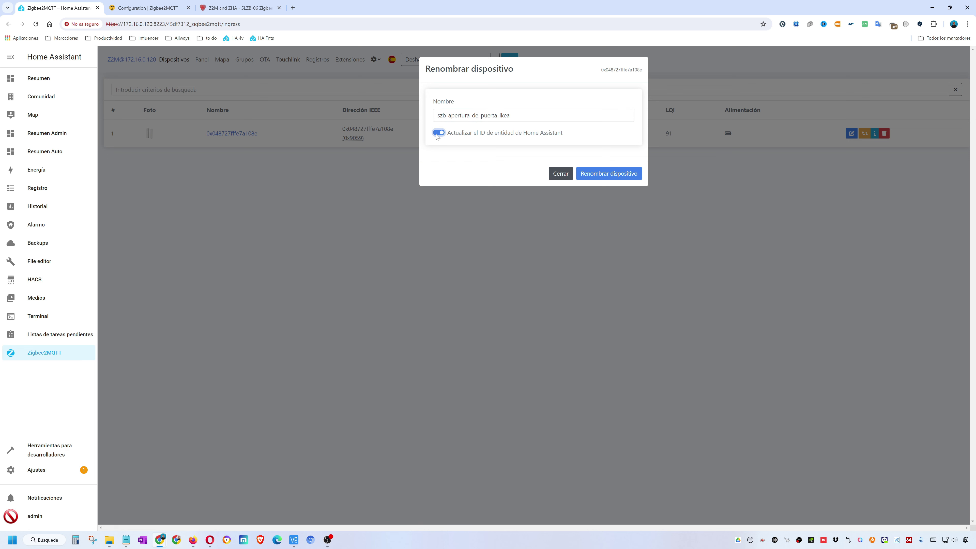
pyautogui.click(595, 173)
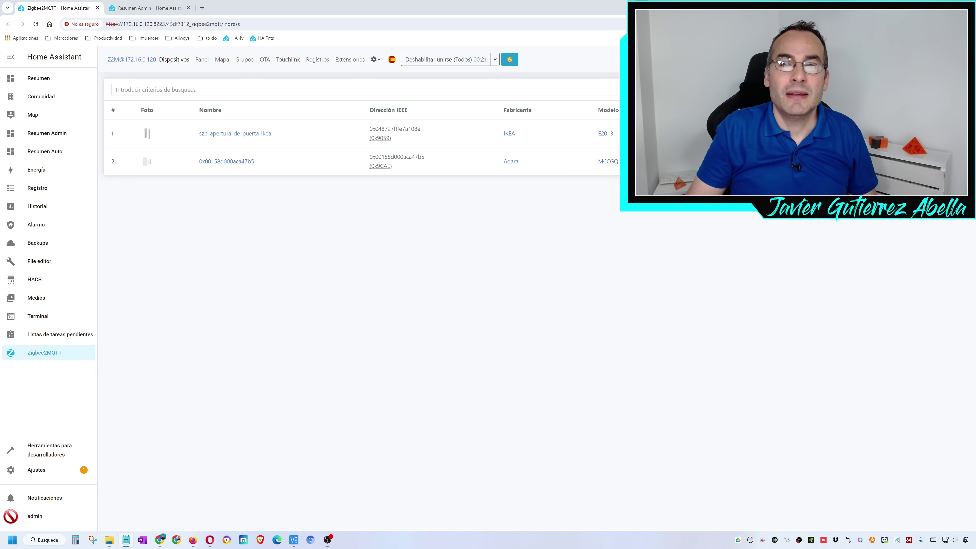
# - Rename the Aqara device in Zigbee2MQTT to szb_apertura_de_puerta_aqara, updating its Home Assistant entity ID too
pyautogui.click(922, 161)
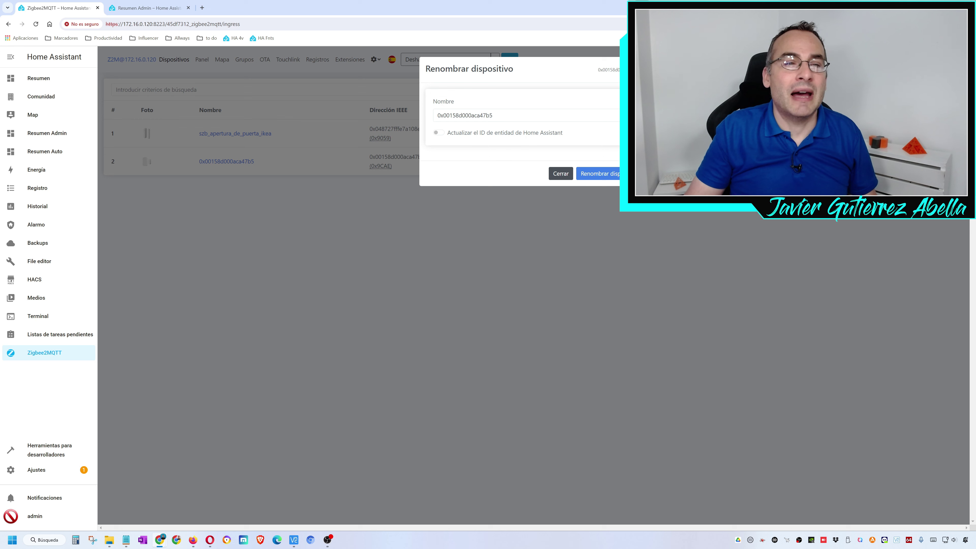
pyautogui.click(482, 136)
pyautogui.doubleClick(477, 115)
pyautogui.write('szb_apertura_de_puerta_aqara')
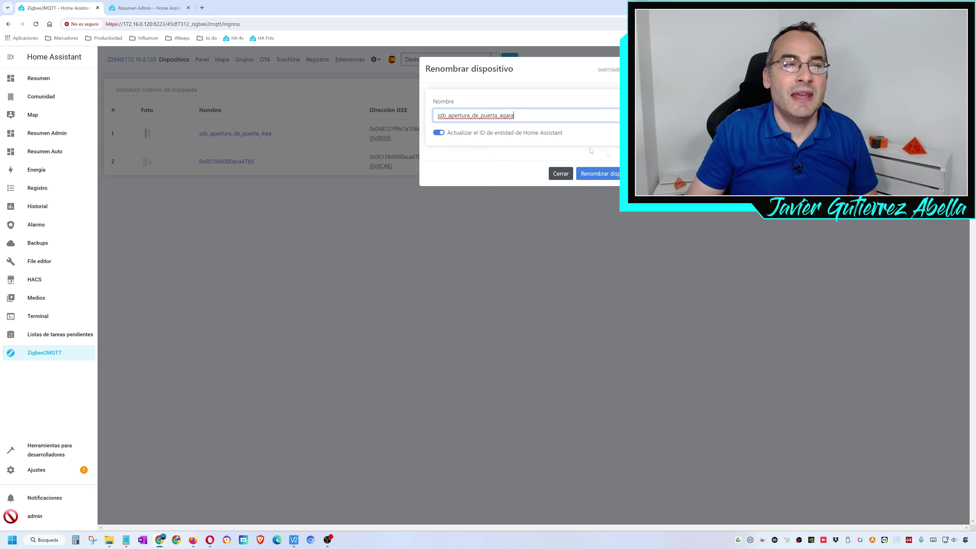
pyautogui.click(610, 180)
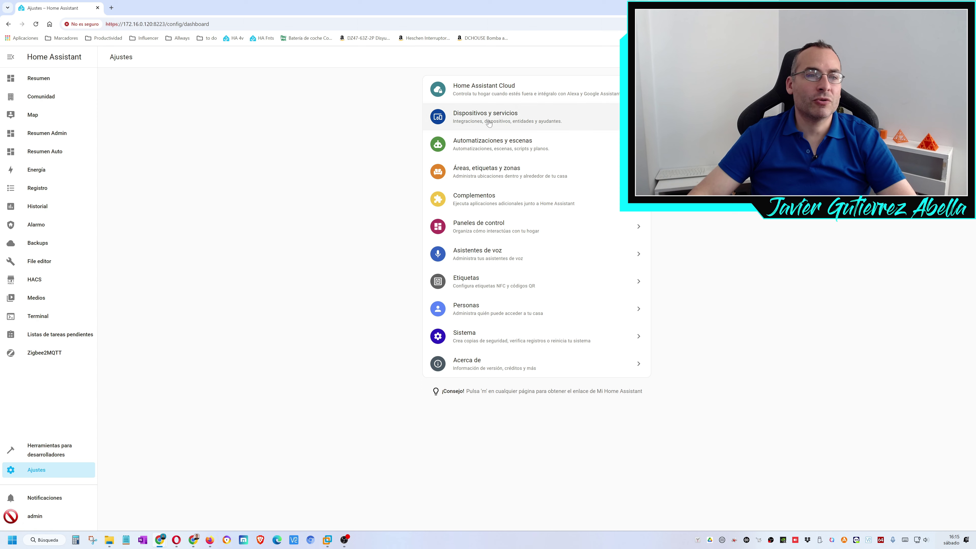
# - Start adding the ZHA integration in Home Assistant and choose to enter the Zigbee radio's serial port manually
pyautogui.click(486, 123)
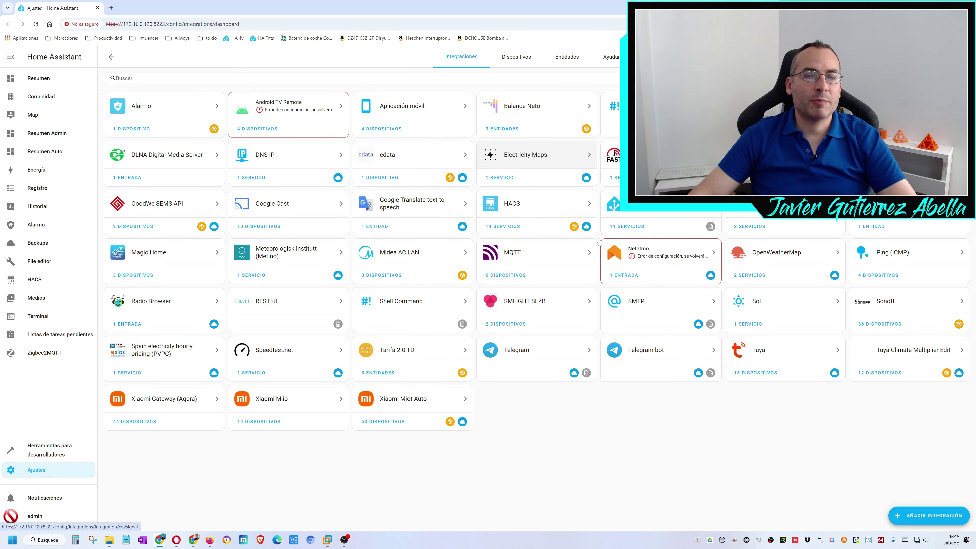
pyautogui.click(919, 516)
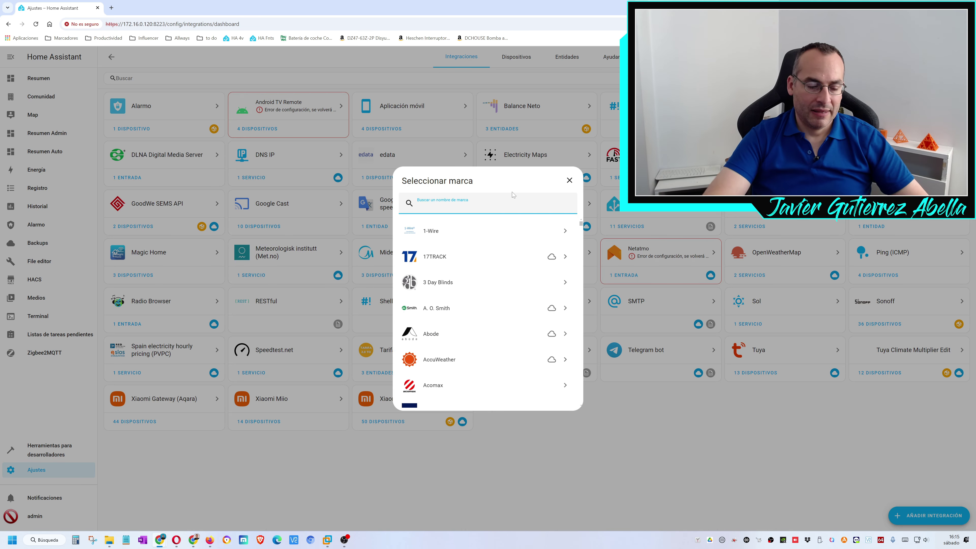
pyautogui.write('zha')
pyautogui.click(452, 230)
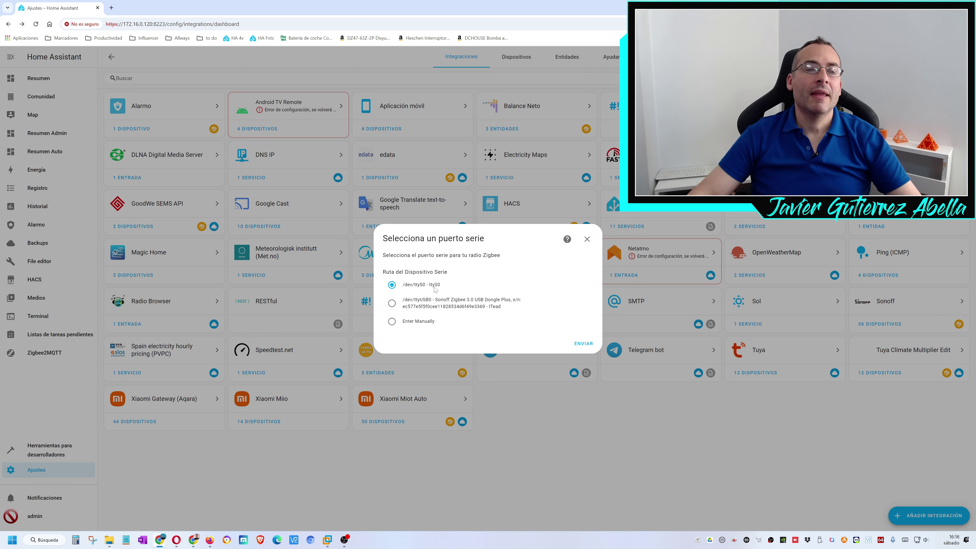
pyautogui.click(420, 322)
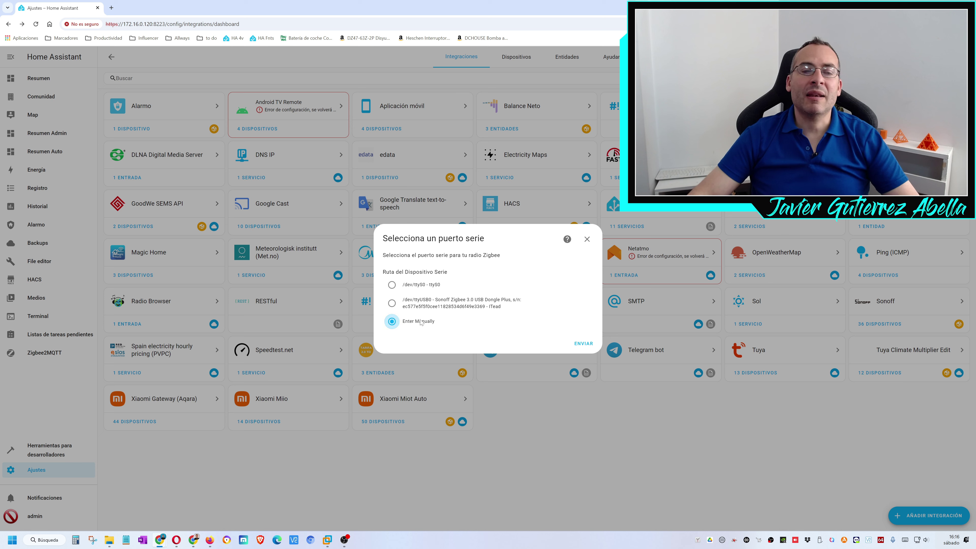
pyautogui.click(578, 343)
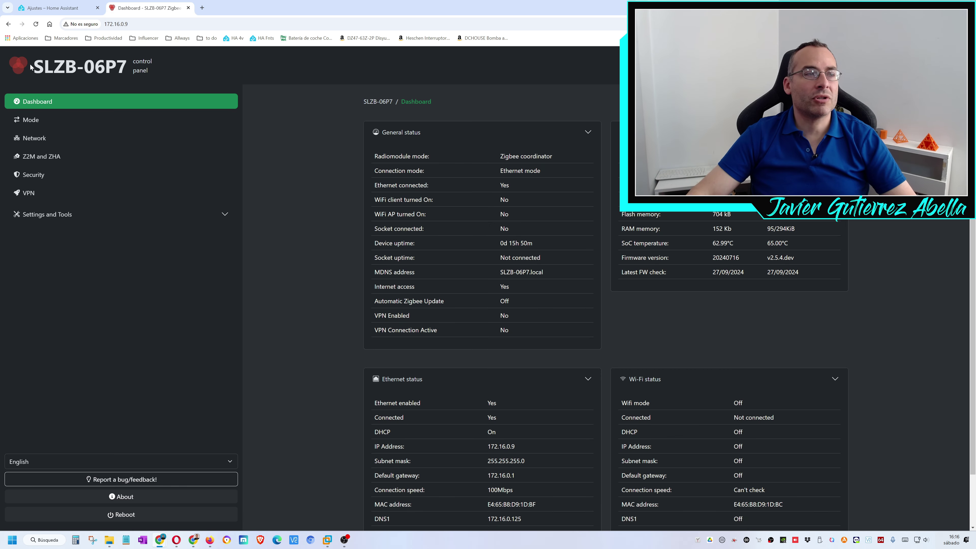
# - Compare the SLZB-06P7 and SLZB-06 coordinator dashboards to identify which one is available for ZHA
pyautogui.moveTo(33, 66); pyautogui.dragTo(129, 69)
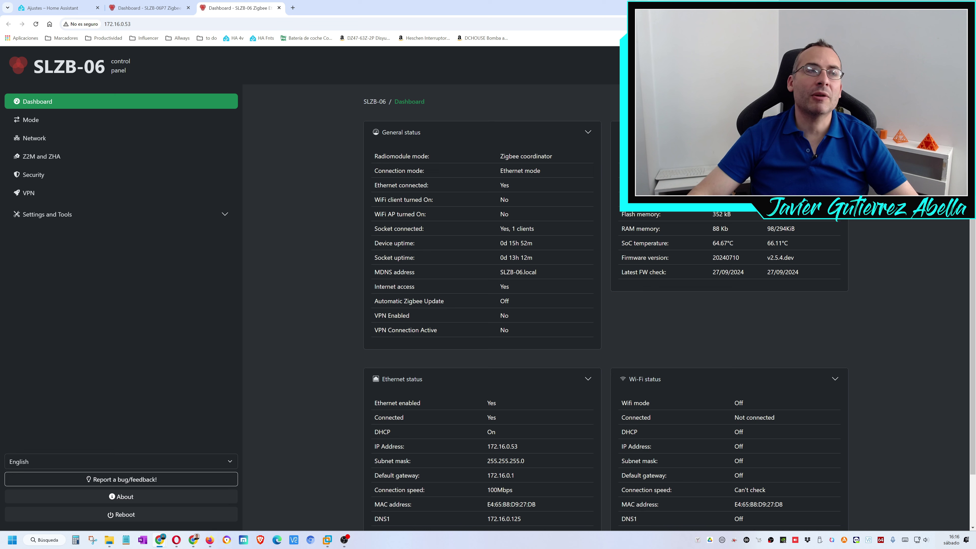
pyautogui.moveTo(34, 67); pyautogui.dragTo(105, 68)
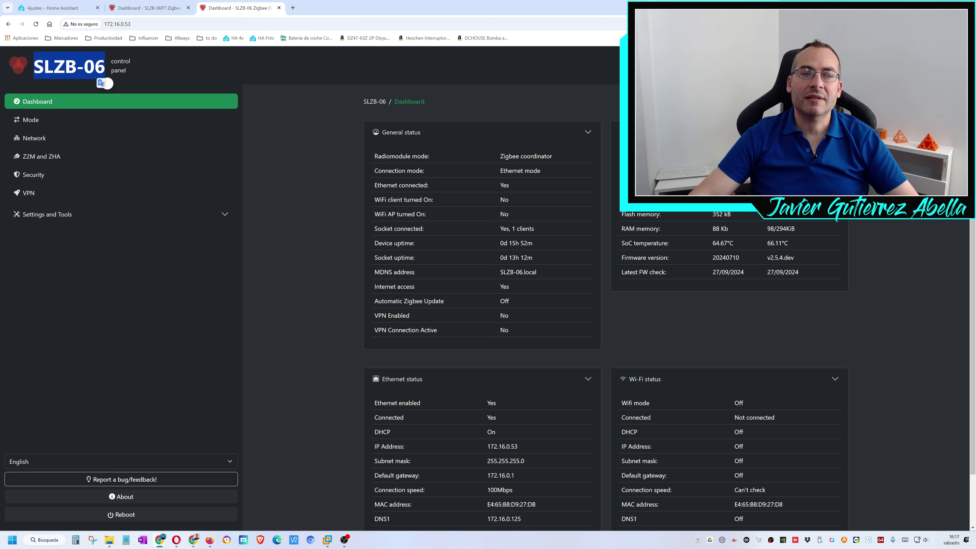
pyautogui.click(160, 8)
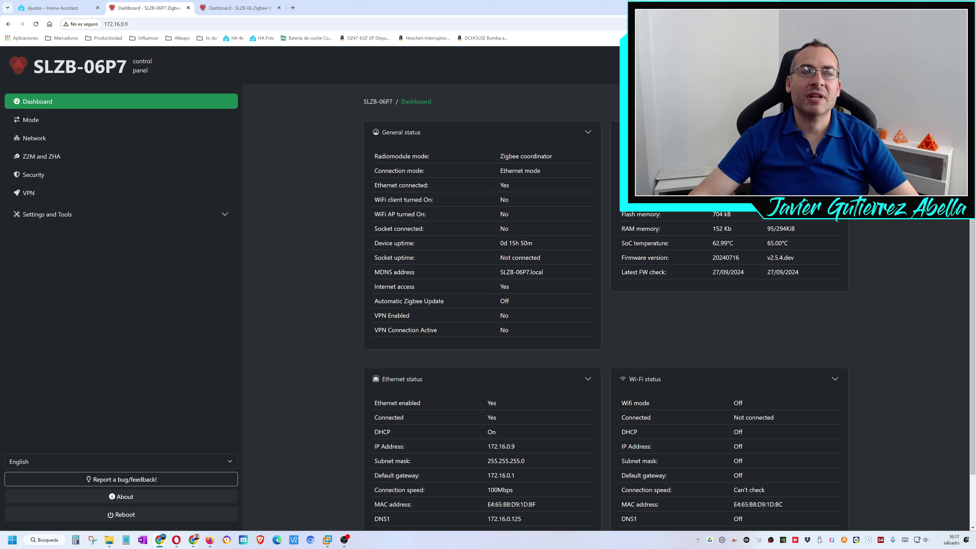
pyautogui.click(226, 9)
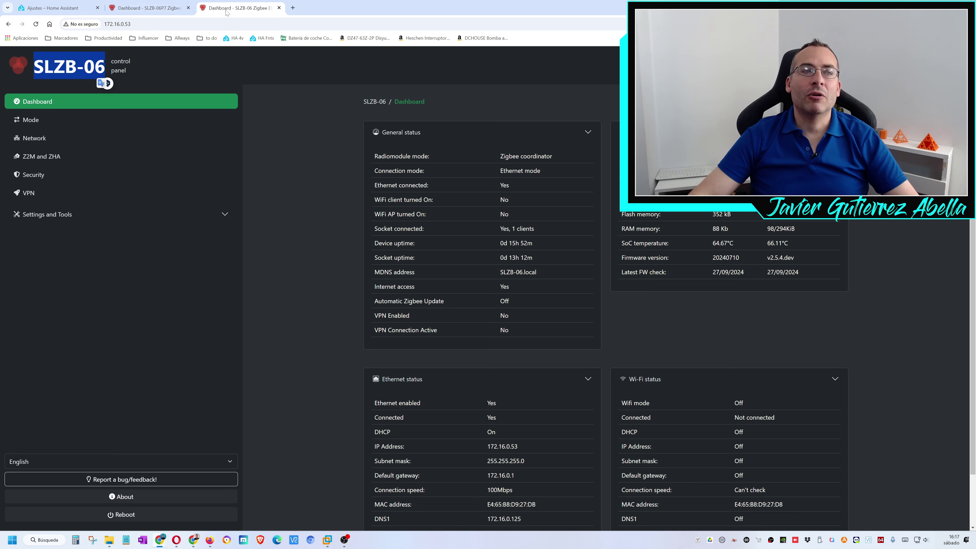
pyautogui.click(161, 8)
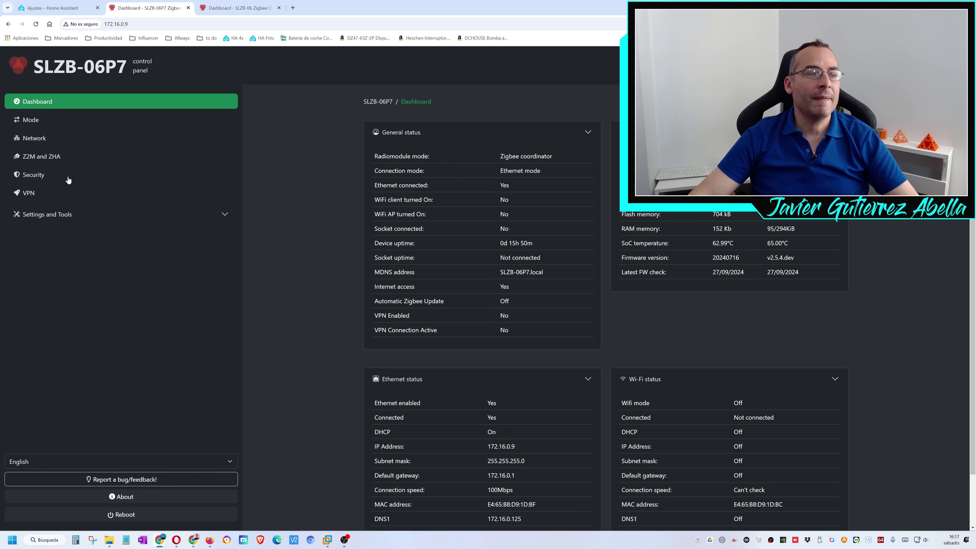
# - Look up the SLZB-06P7's generated ZHA configuration and submit its radio type, ZNP, in the Home Assistant integration setup
pyautogui.click(50, 156)
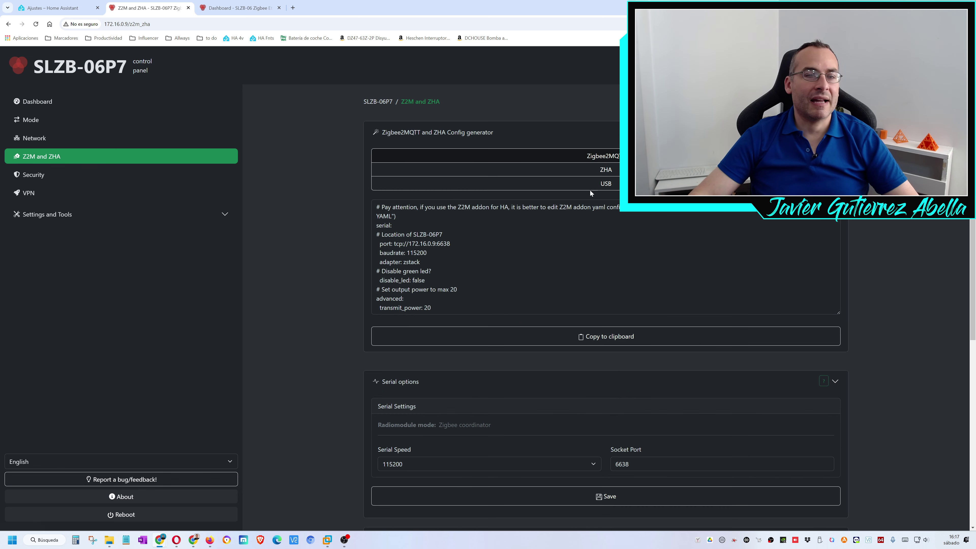
pyautogui.click(615, 171)
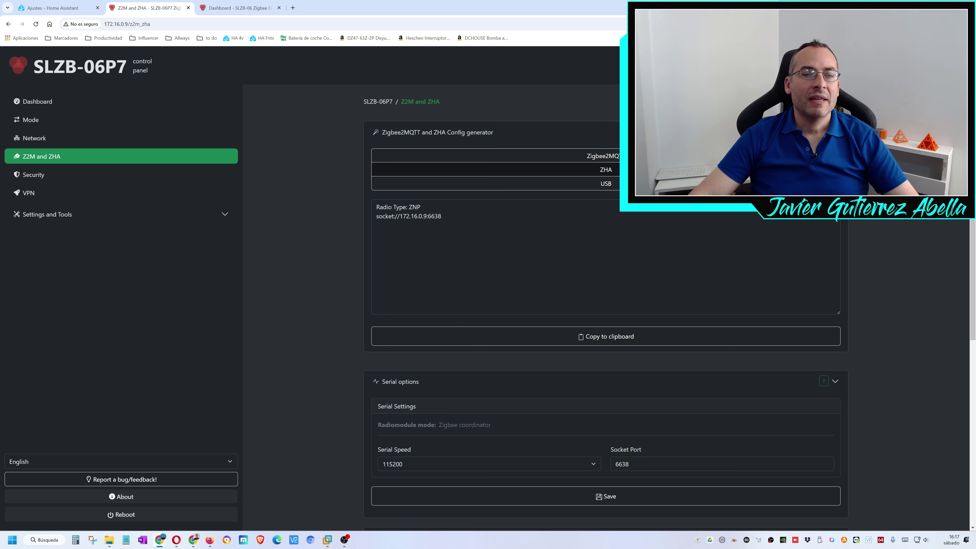
pyautogui.moveTo(409, 207); pyautogui.dragTo(416, 207)
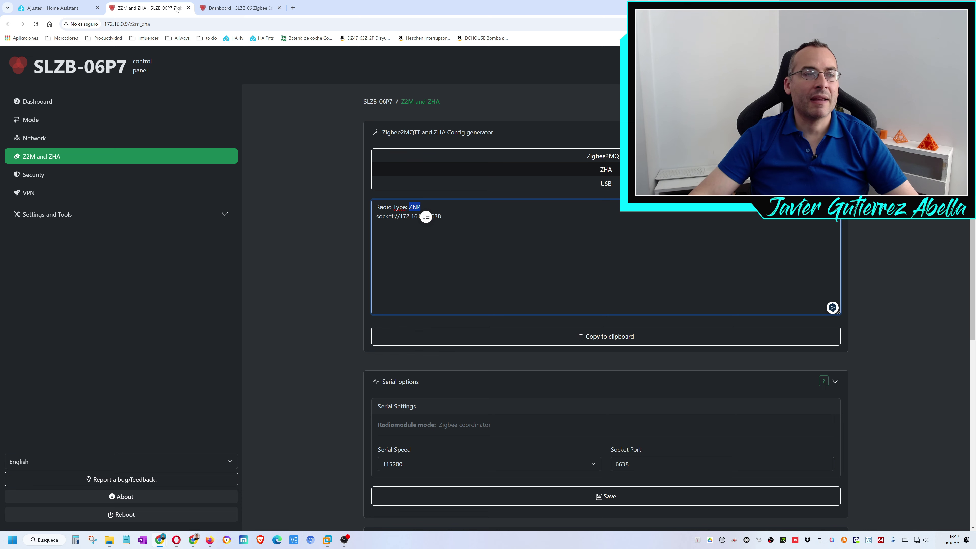
pyautogui.click(91, 9)
pyautogui.click(407, 285)
pyautogui.click(568, 362)
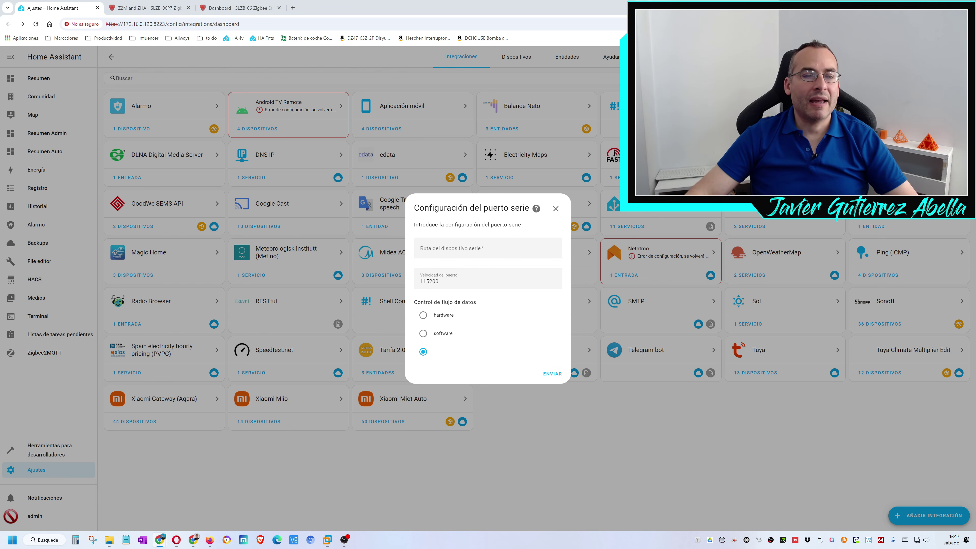
# - Copy the socket address from the SLZB-06P7's ZHA configuration and submit socket://172.16.0.9:6638 as the serial device path at 115200 baud
pyautogui.click(145, 9)
pyautogui.tripleClick(385, 216)
pyautogui.hotkey('ctrl', 'c')
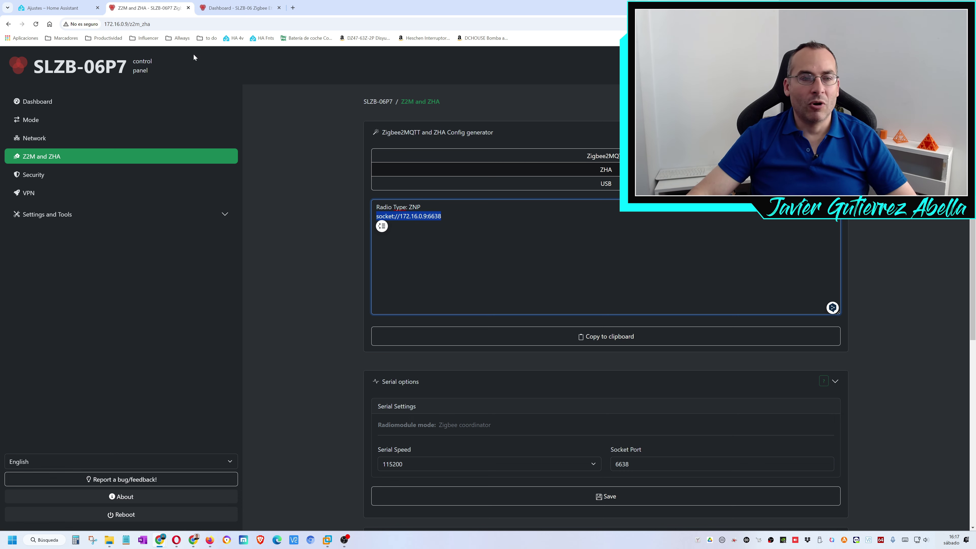
pyautogui.click(58, 8)
pyautogui.click(488, 248)
pyautogui.hotkey('ctrl', 'v')
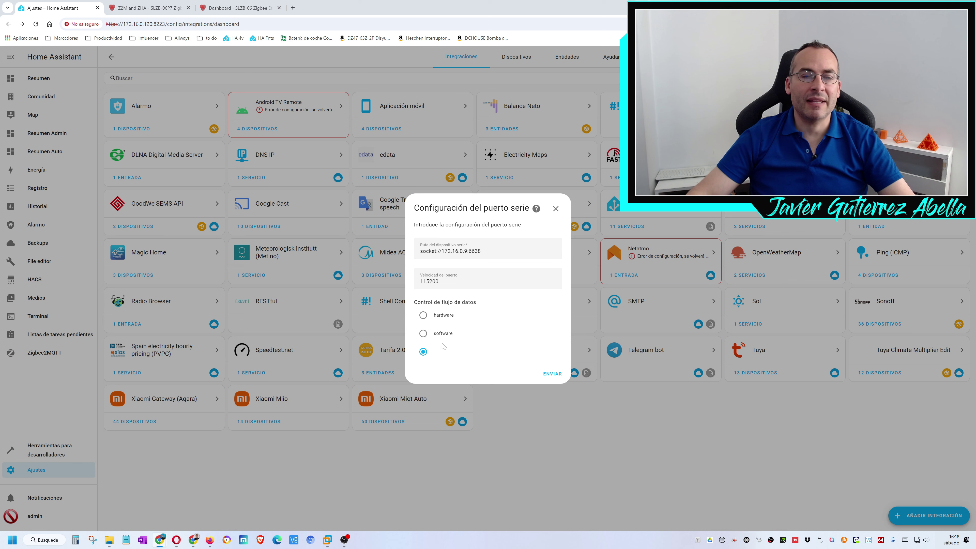
pyautogui.click(560, 376)
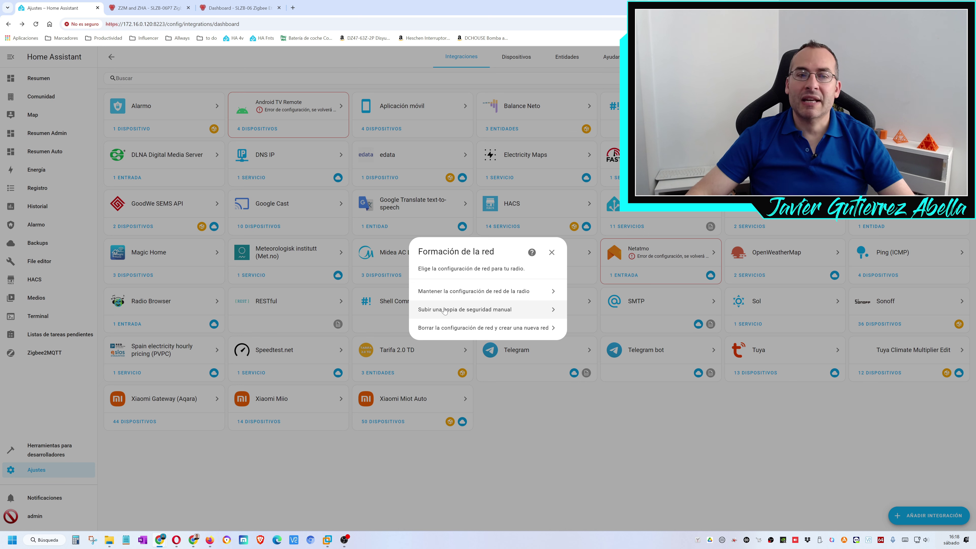
# - Erase the radio's network configuration to create a new Zigbee network, and assign the Texas Instruments CC2652 to area HA P1 Salón
pyautogui.click(467, 333)
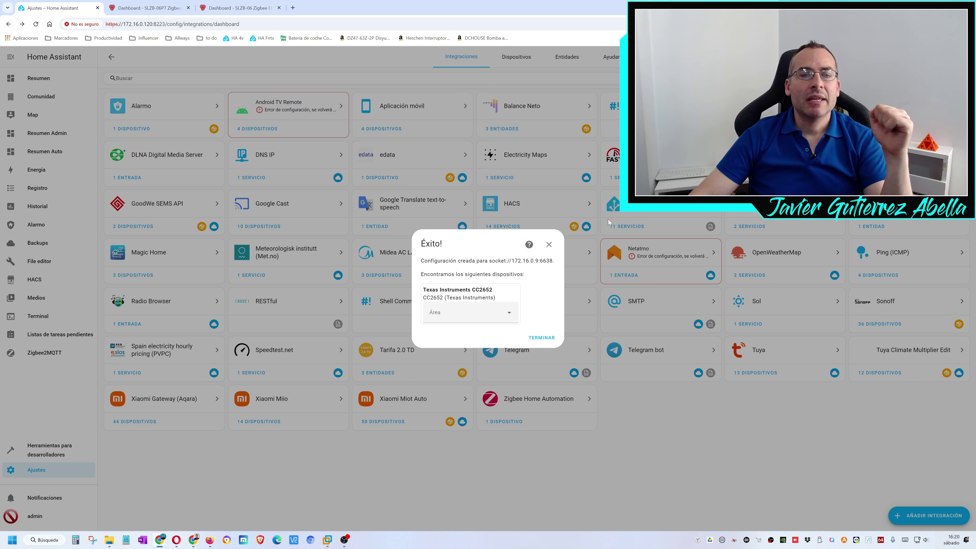
pyautogui.click(501, 320)
pyautogui.scroll(-5, 473, 399)
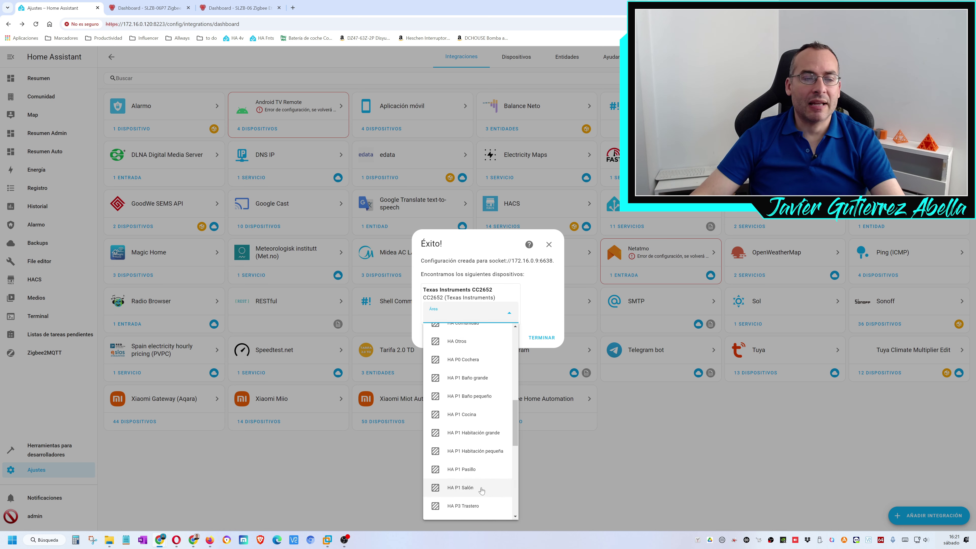
pyautogui.click(493, 488)
pyautogui.click(552, 337)
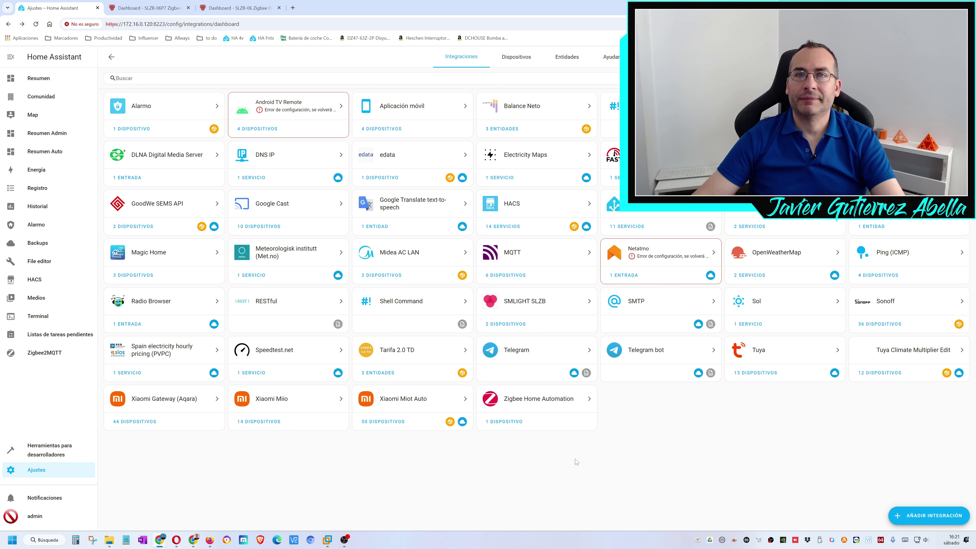
# - Check the socket connection status on the dashboards of both SLZB coordinators
pyautogui.hotkey('ctrl', 'Tab')
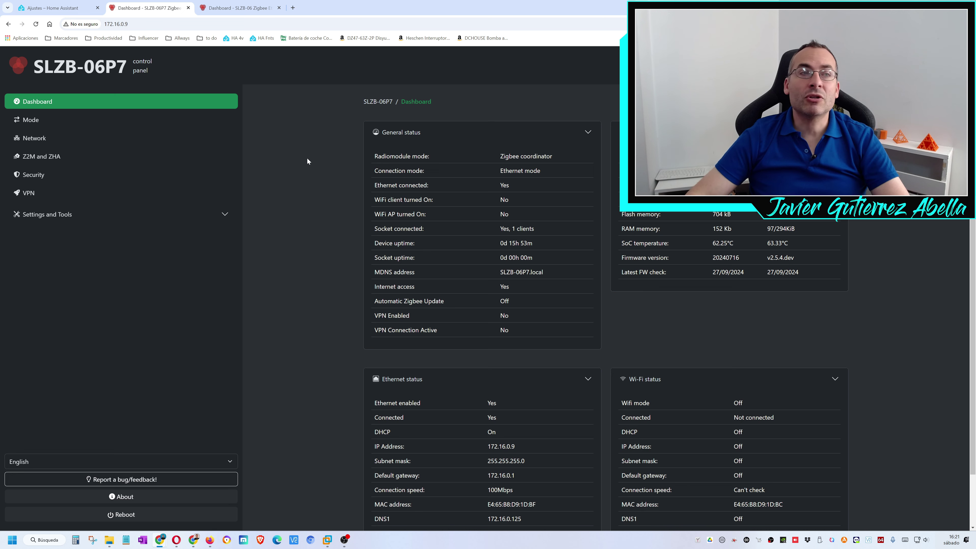
pyautogui.hotkey('ctrl', 'Tab')
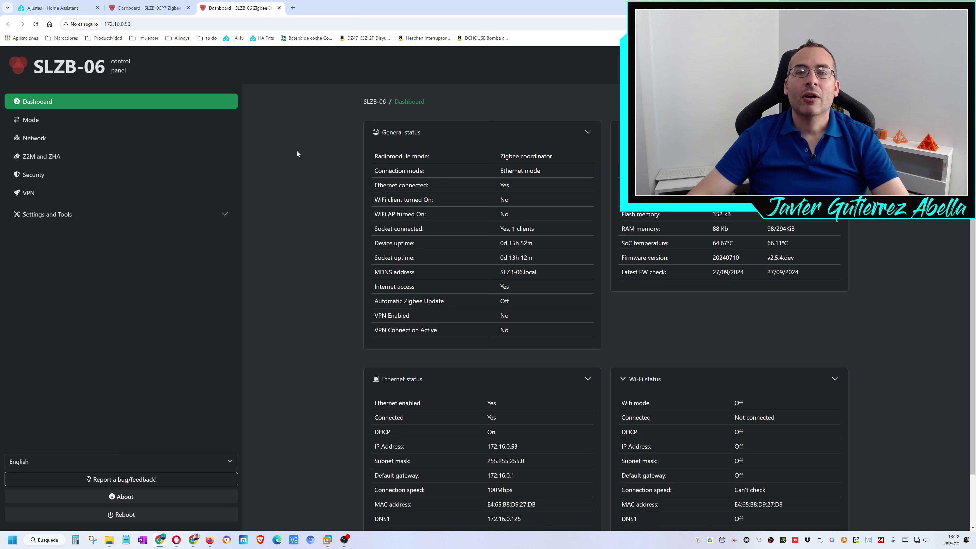
pyautogui.click(156, 4)
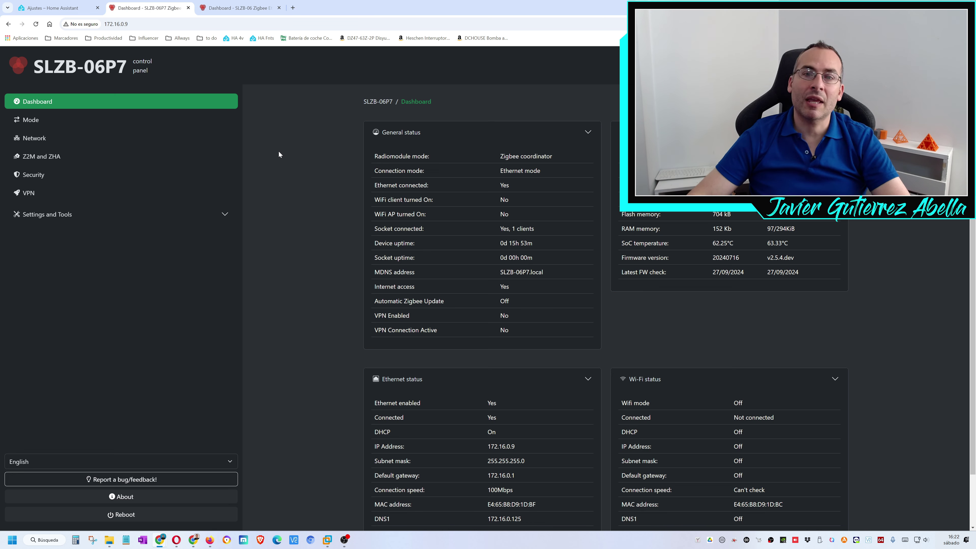
# - Enable the disabled diagnostic sensor sensor.texas_instruments_cc2652 of the coordinator device in the Zigbee Home Automation integration
pyautogui.click(89, 9)
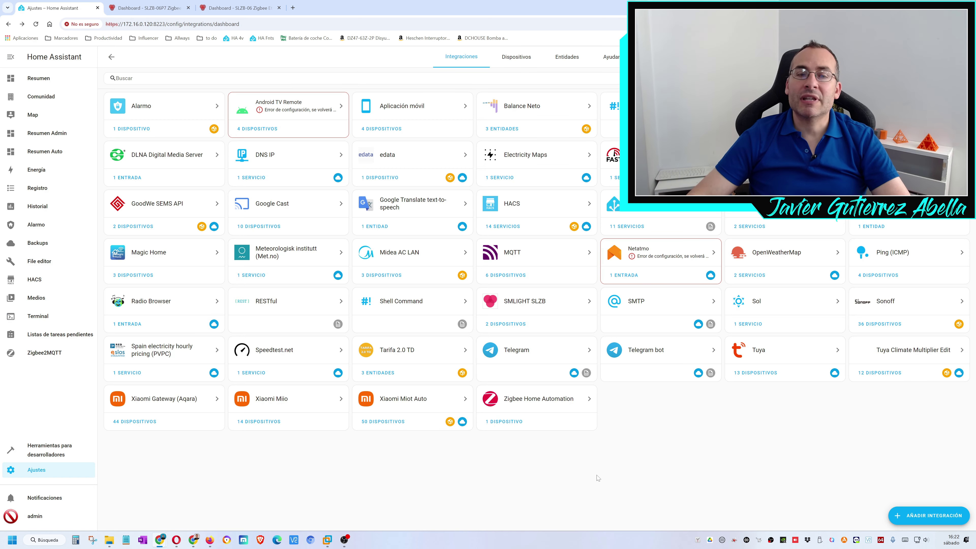
pyautogui.click(547, 402)
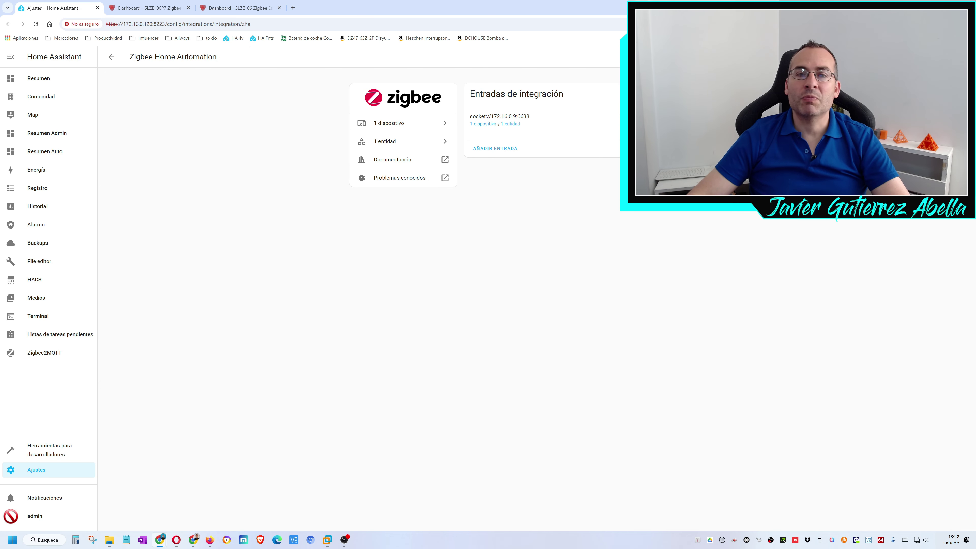
pyautogui.click(493, 129)
pyautogui.click(501, 146)
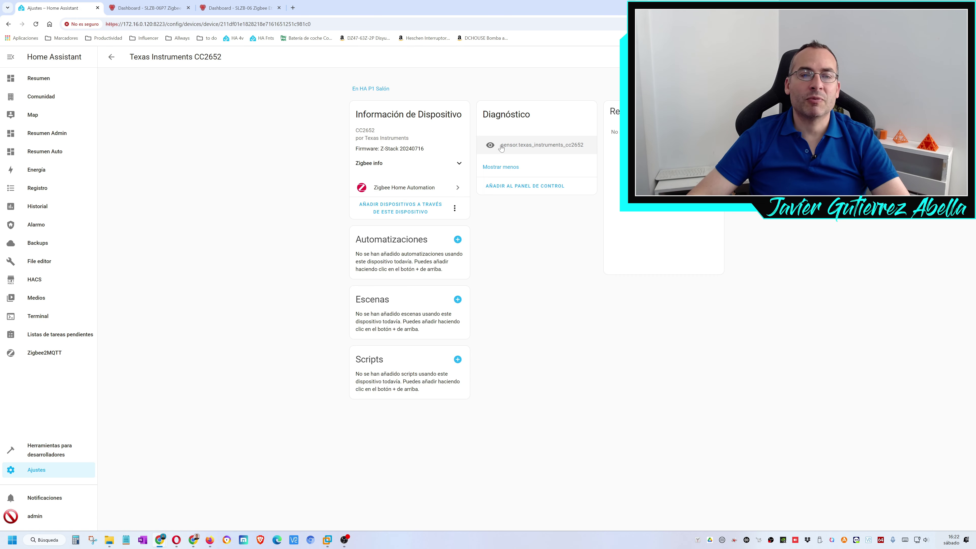
pyautogui.click(532, 145)
pyautogui.click(567, 76)
pyautogui.click(576, 253)
pyautogui.click(573, 354)
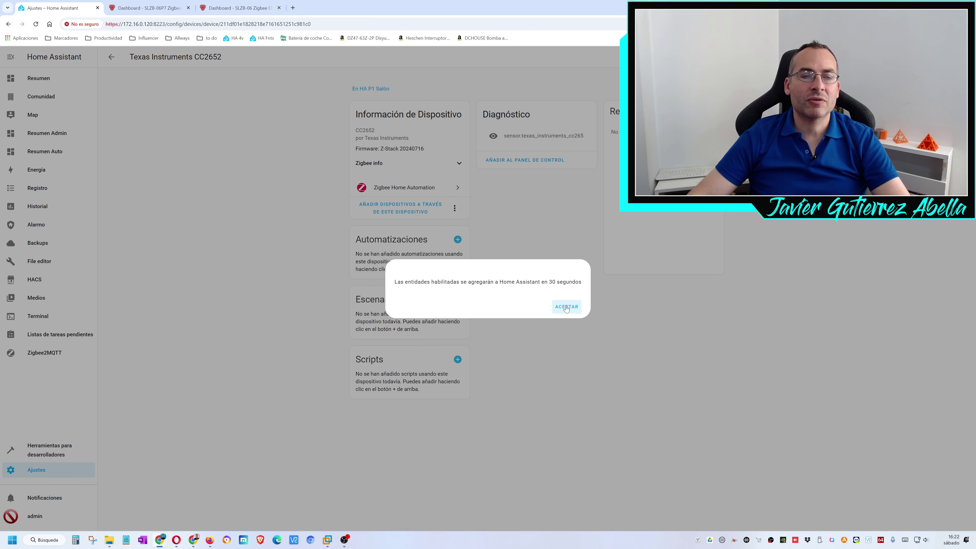
pyautogui.click(566, 307)
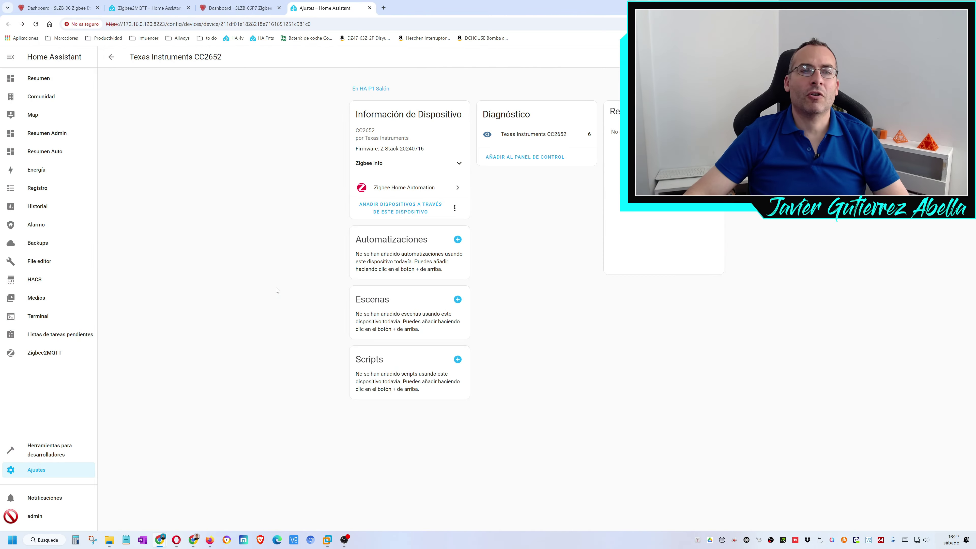
# - Open the Texas Instruments CC2652 coordinator in the Zigbee Home Automation integration and start adding devices through it
pyautogui.click(57, 470)
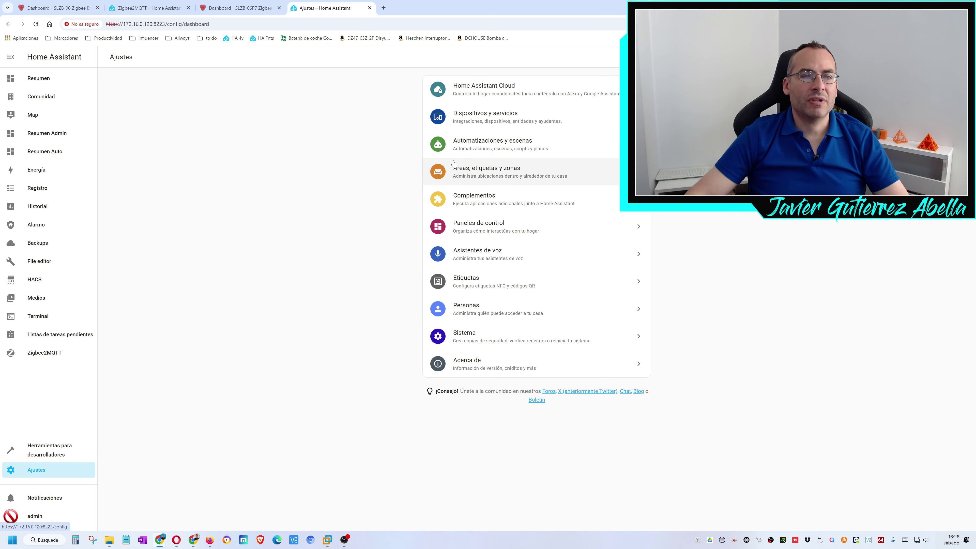
pyautogui.click(461, 117)
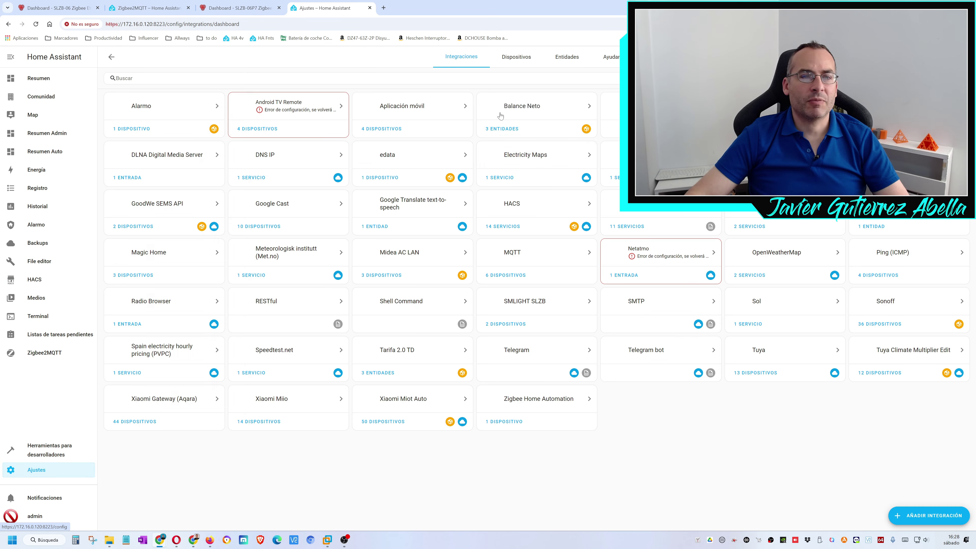
pyautogui.click(514, 398)
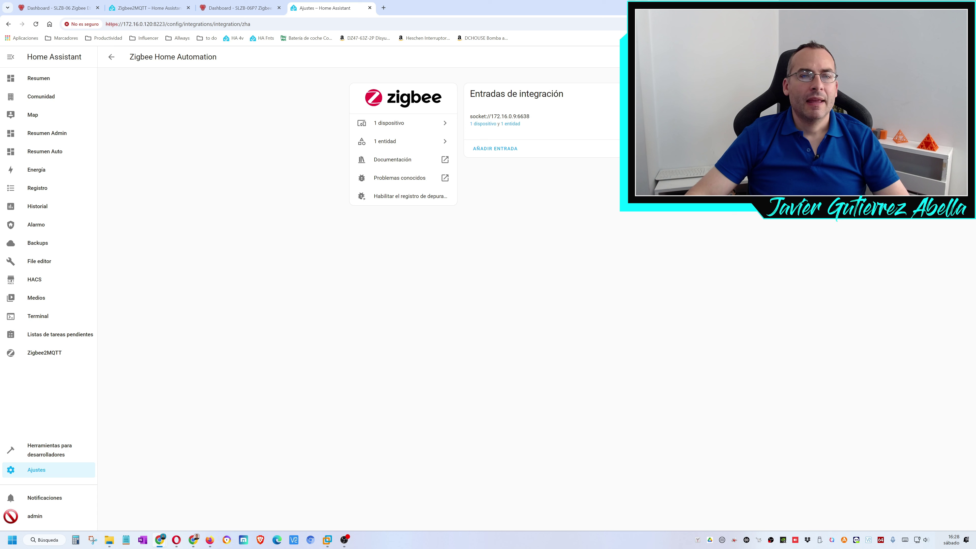
pyautogui.click(482, 123)
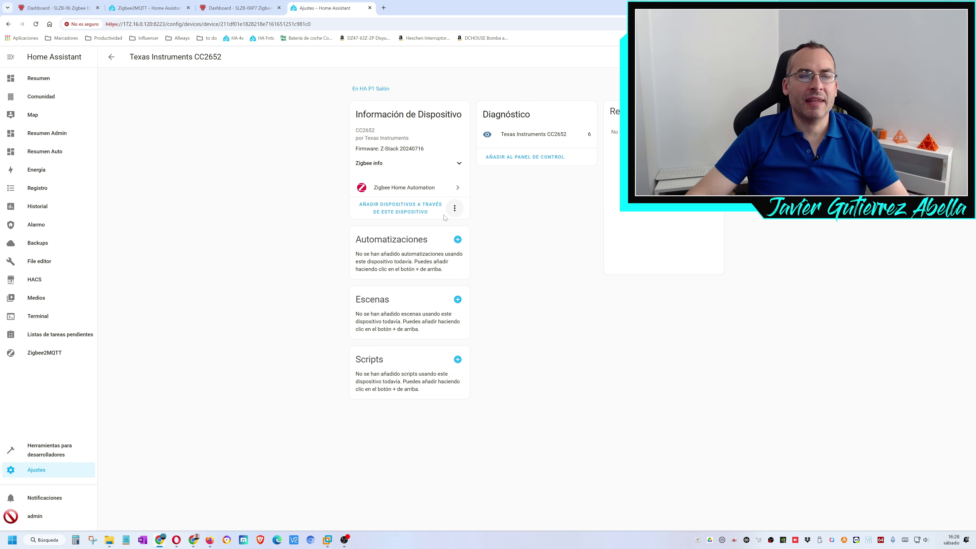
pyautogui.click(421, 209)
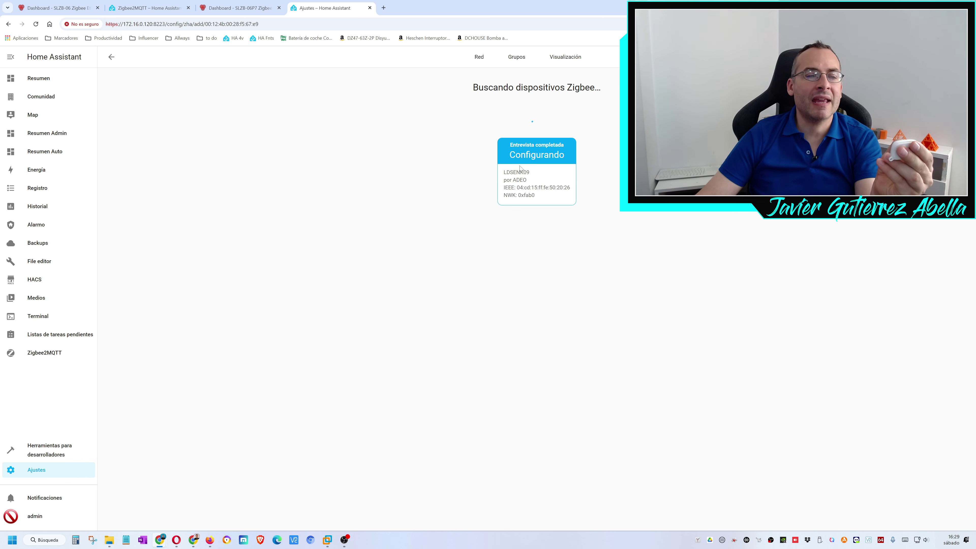
# - Assign the newly paired ADEO LDSENK09 device to the area HA Otros
pyautogui.doubleClick(529, 173)
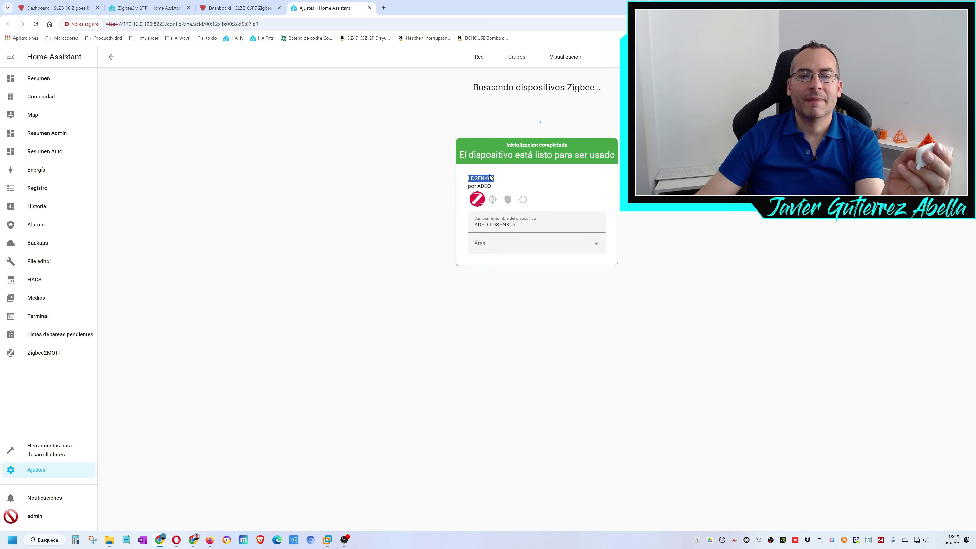
pyautogui.click(534, 243)
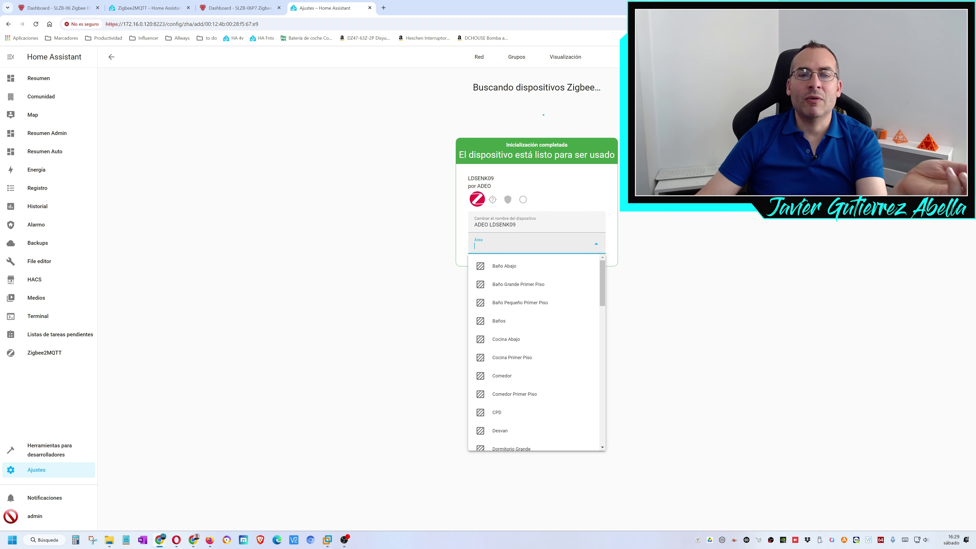
pyautogui.scroll(-10, 540, 331)
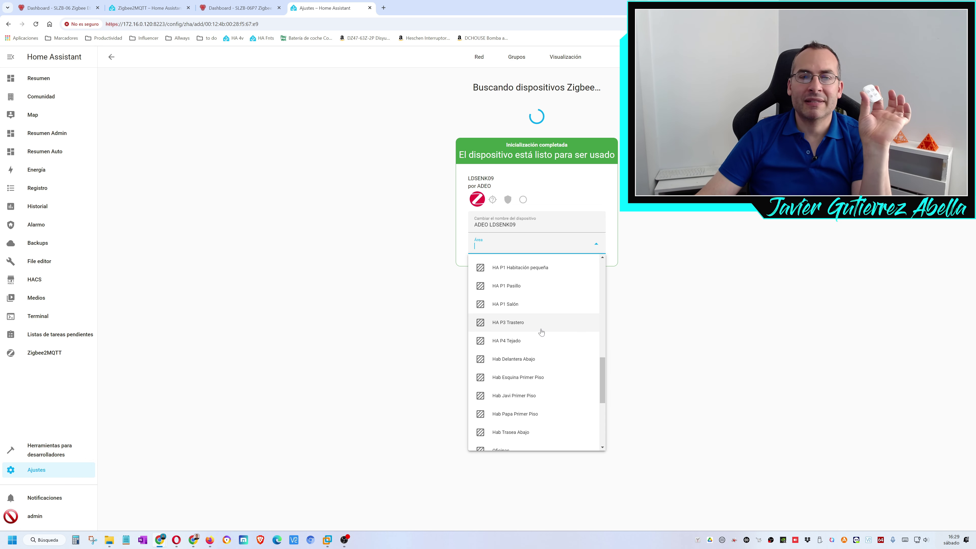
pyautogui.scroll(2, 538, 343)
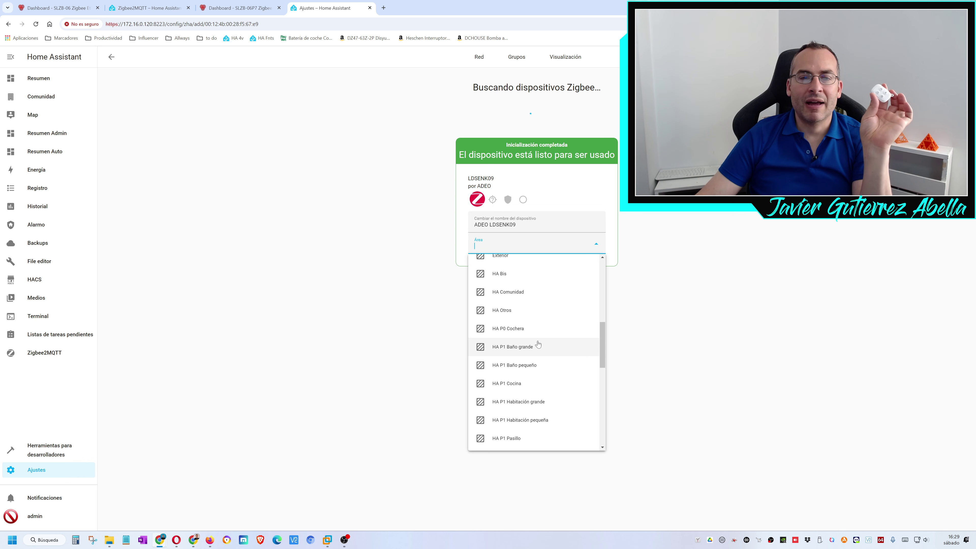
pyautogui.click(551, 327)
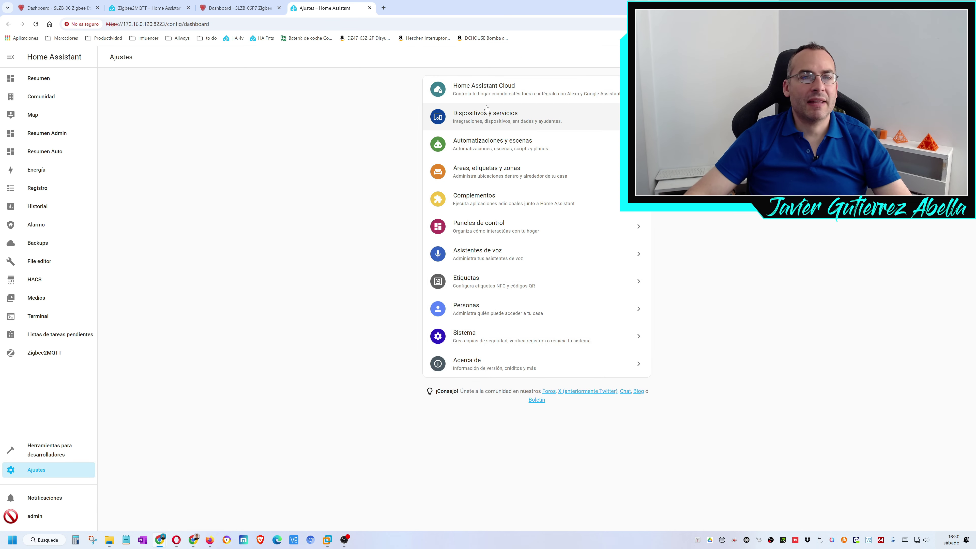
# - Open the ADEO LDSENK09 device in the Zigbee Home Automation integration and examine its controls, sensors, firmware and hidden diagnostic entities
pyautogui.click(455, 113)
pyautogui.click(487, 400)
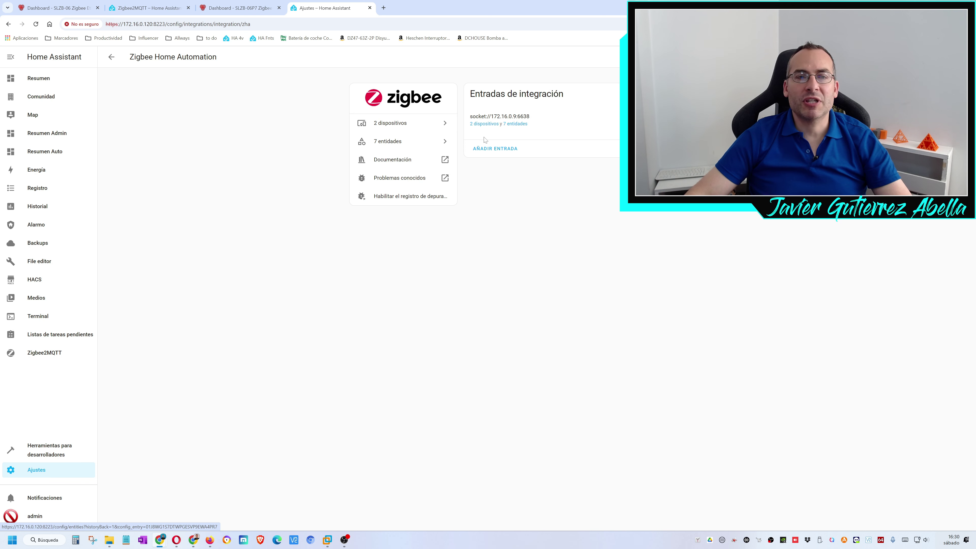
pyautogui.click(490, 124)
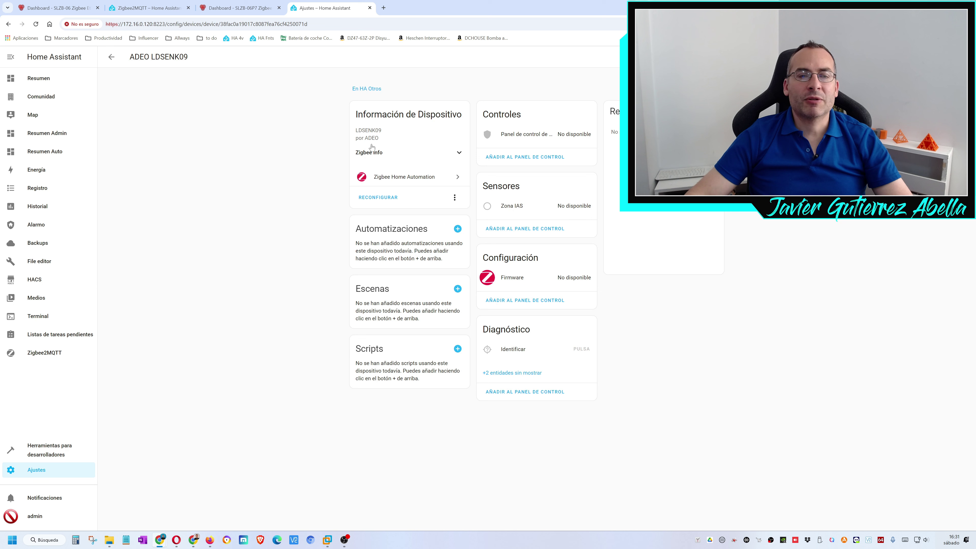
pyautogui.moveTo(502, 280); pyautogui.dragTo(594, 282)
pyautogui.moveTo(504, 208); pyautogui.dragTo(584, 215)
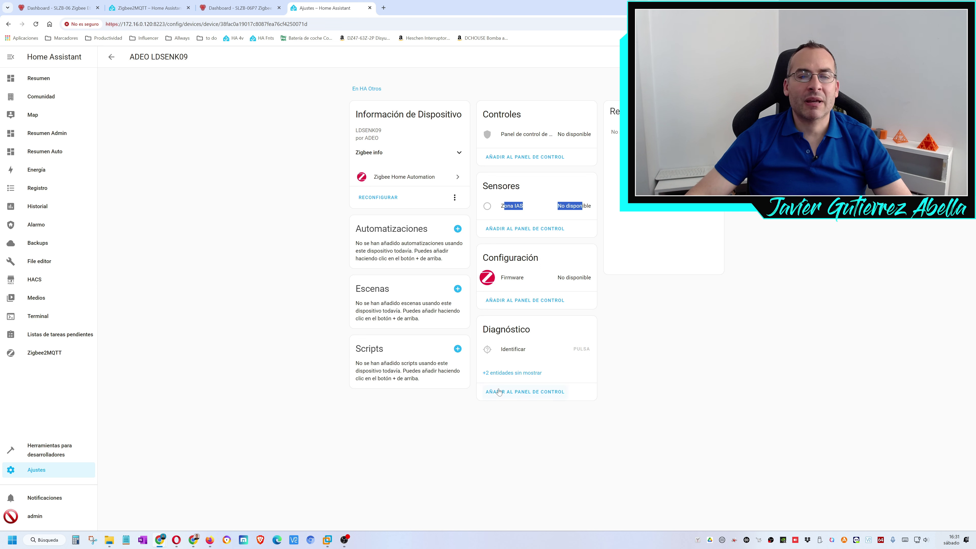
pyautogui.click(524, 373)
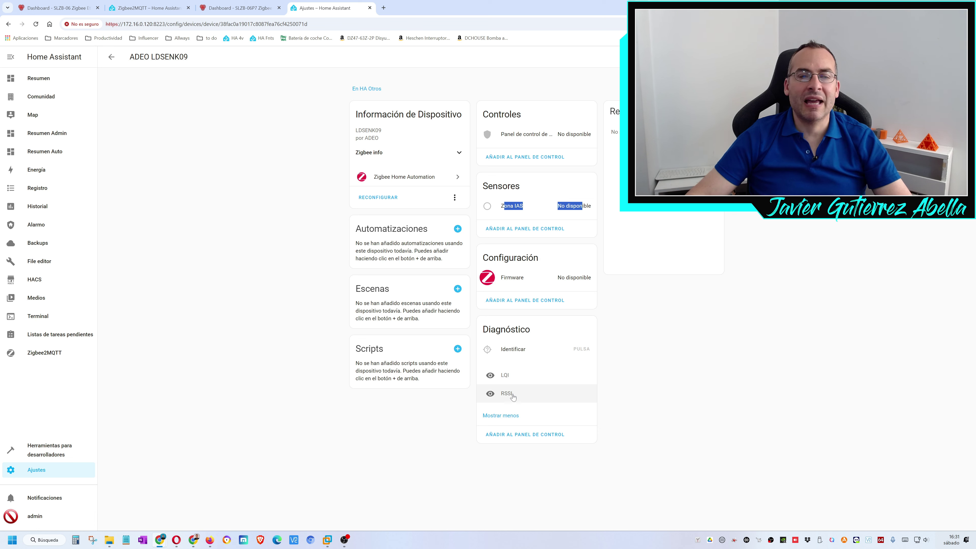
pyautogui.click(442, 407)
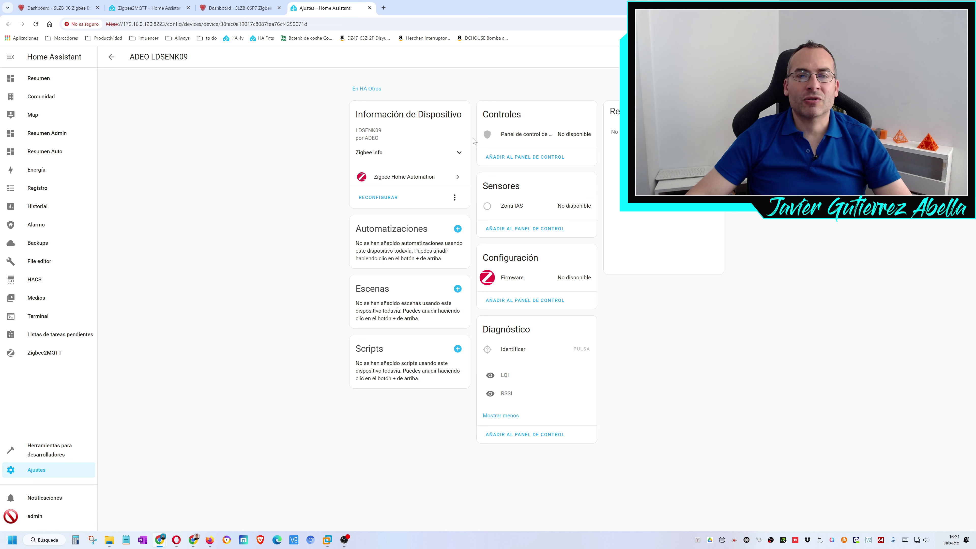